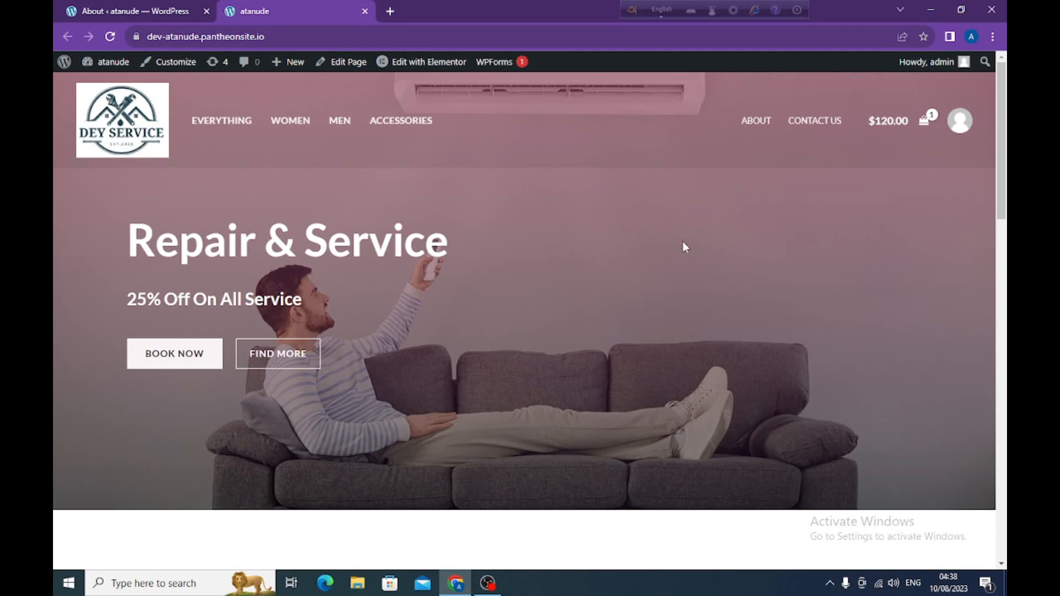
Search the web for google tag manager in a new browser tab, open Google Tag Manager and start creating an account
click(390, 12)
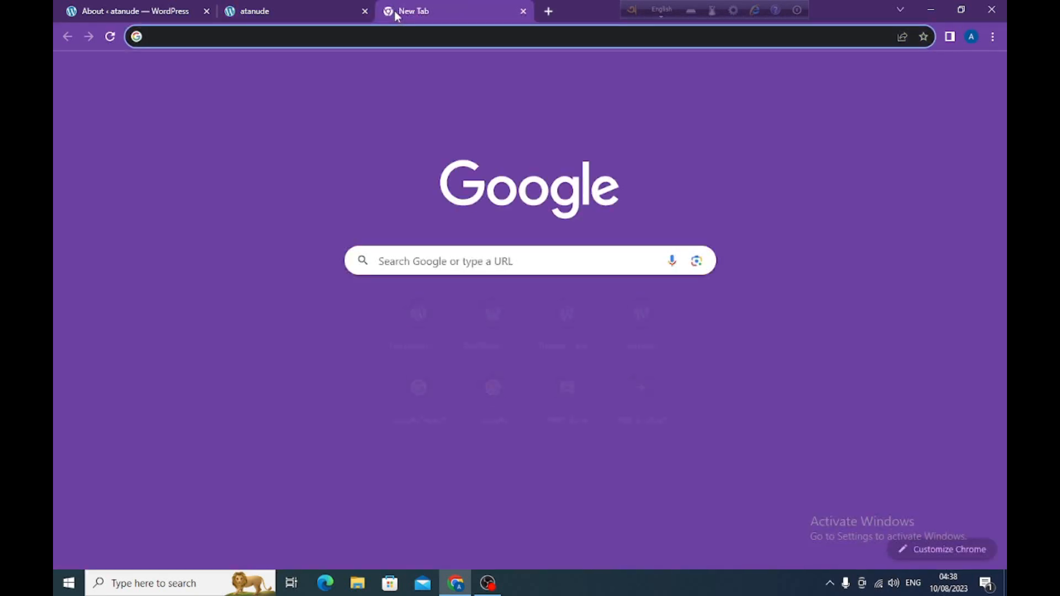
click(353, 37)
click(207, 69)
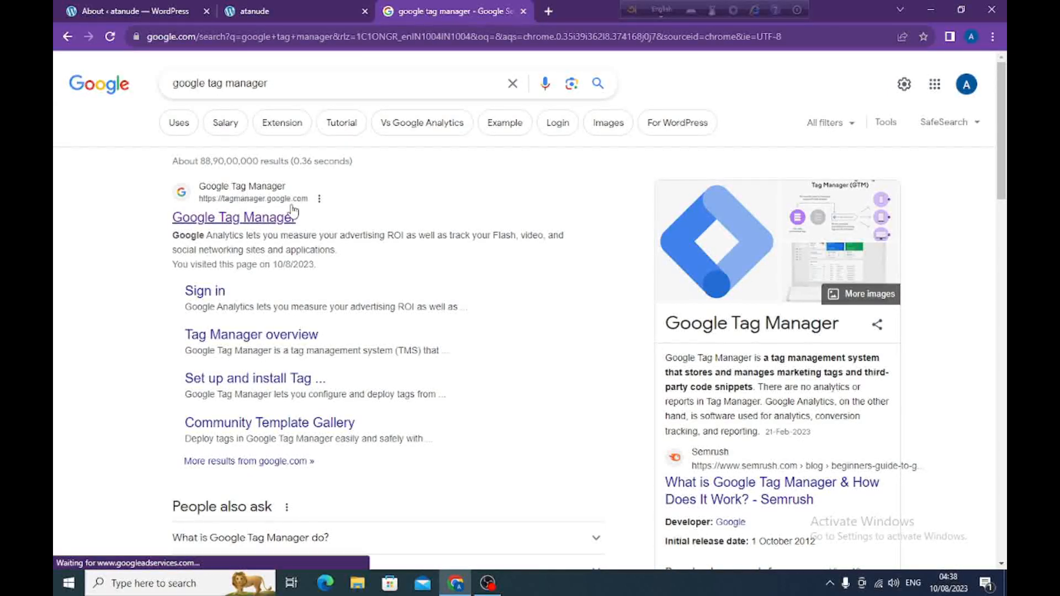
click(252, 201)
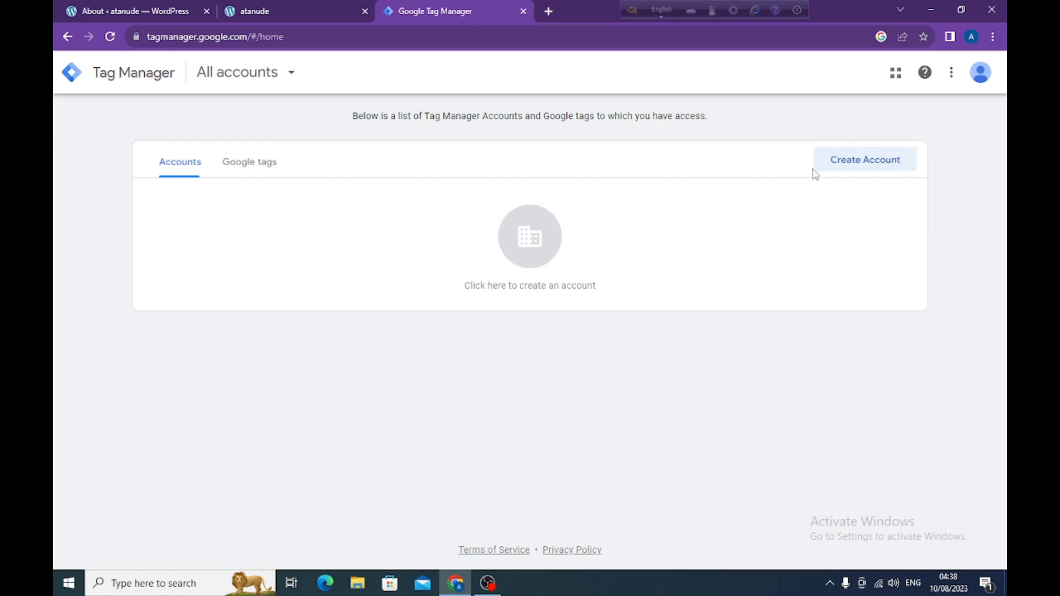
click(863, 165)
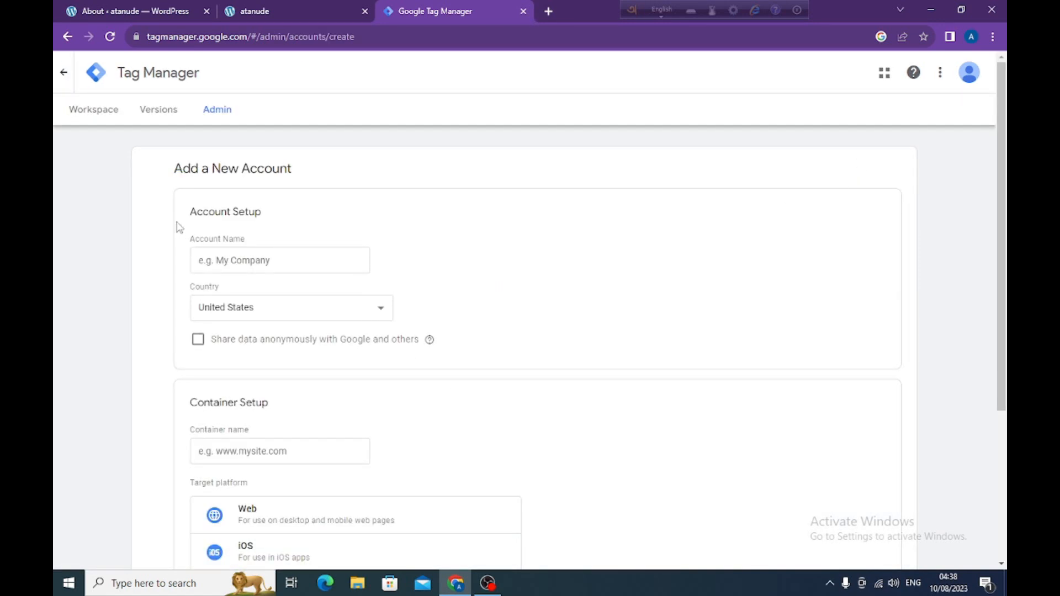
Name the account devatanu, set its country to India and enable anonymous data sharing with Google and others
scroll(552, 259, down, 1)
scroll(552, 260, up, 1)
click(256, 269)
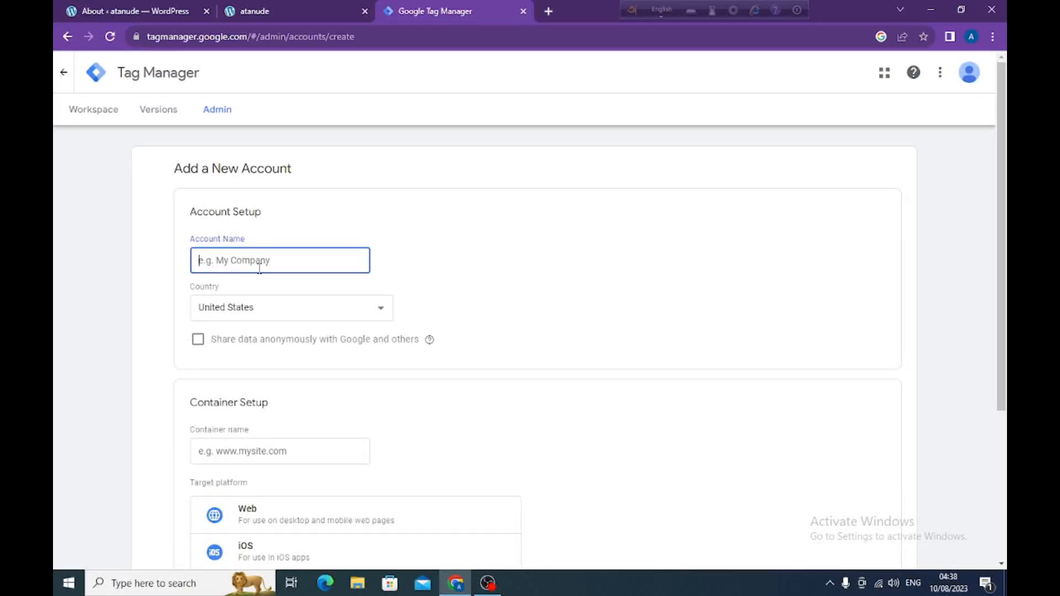
text(devatanu)
click(381, 308)
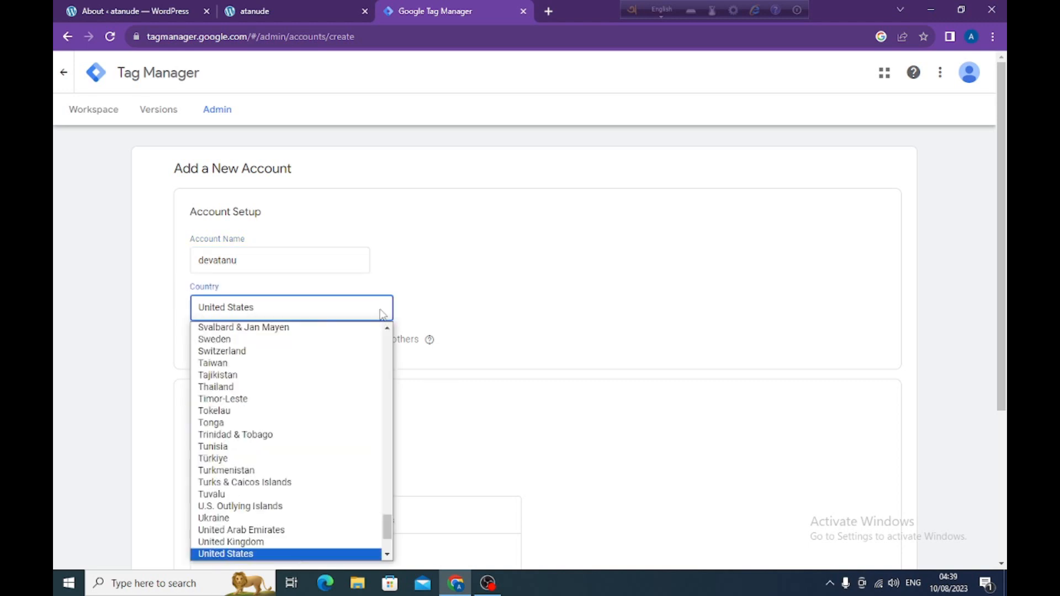
scroll(265, 386, up, 20)
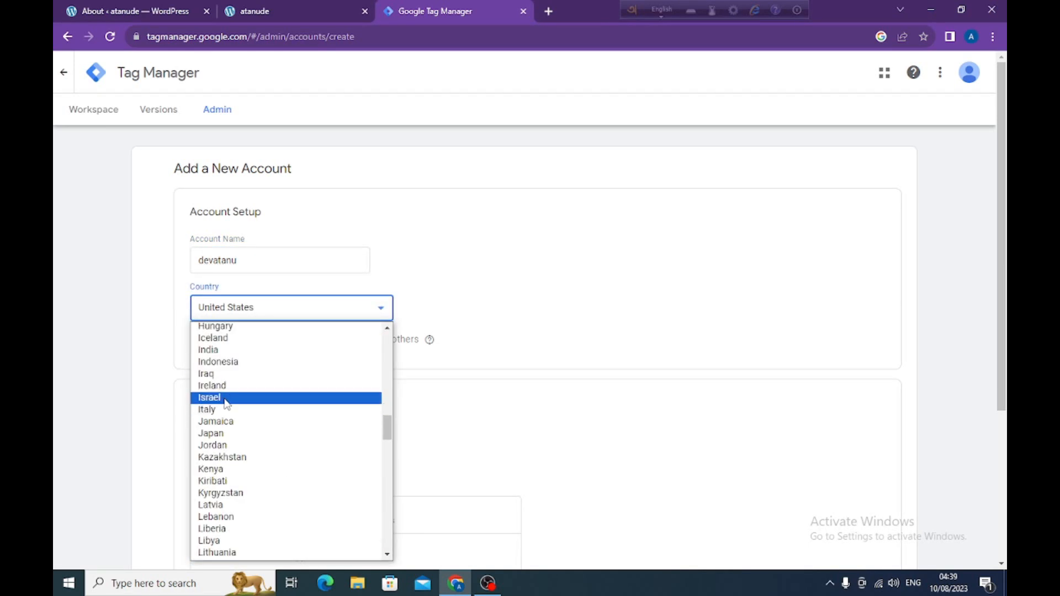
click(224, 354)
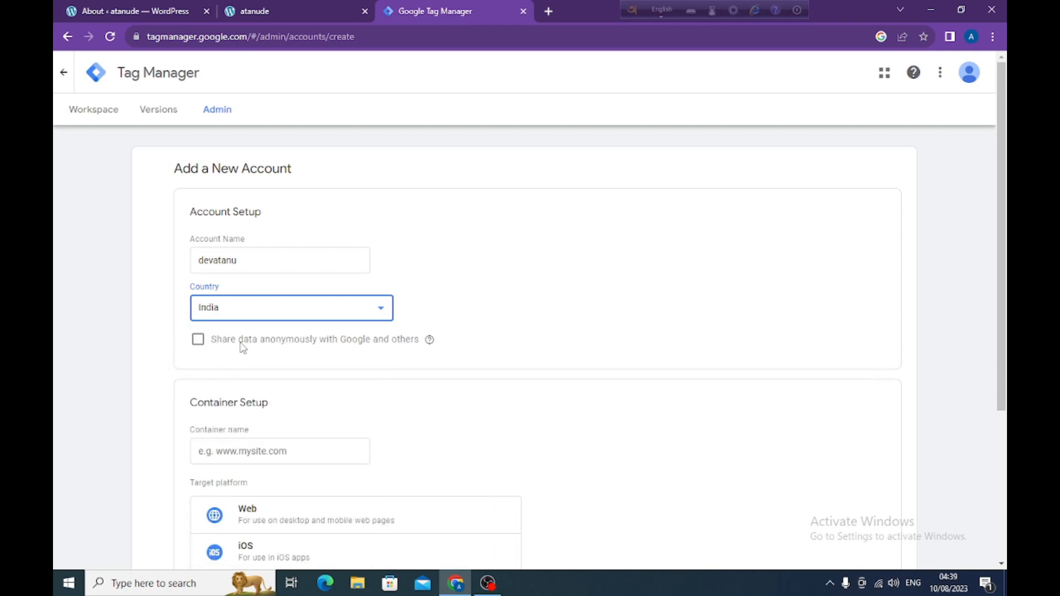
click(200, 341)
Copy the atanude website's address and paste it as the container name in Google Tag Manager
scroll(307, 347, down, 2)
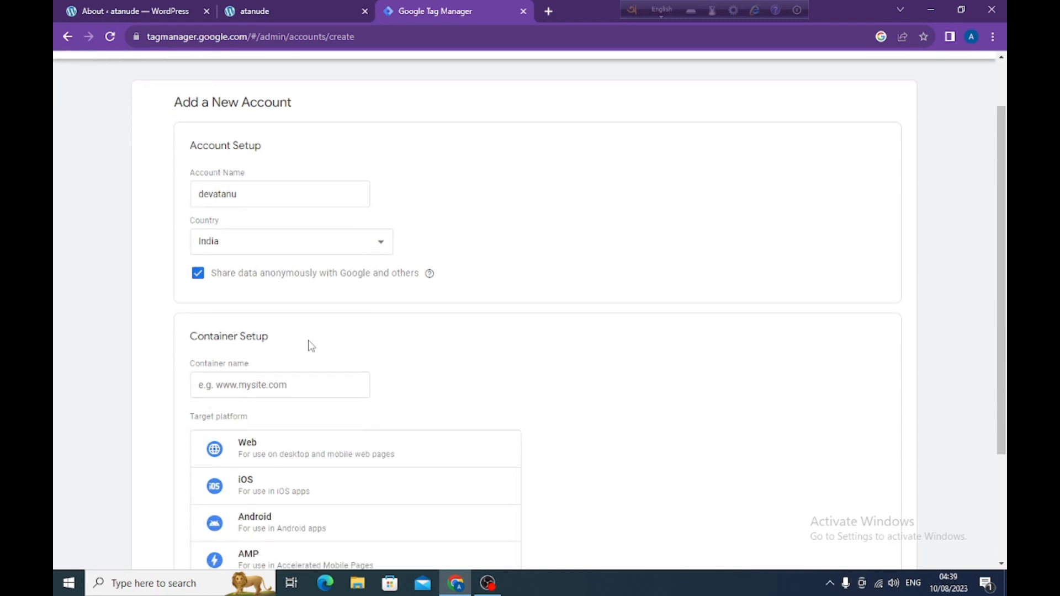
scroll(239, 343, down, 2)
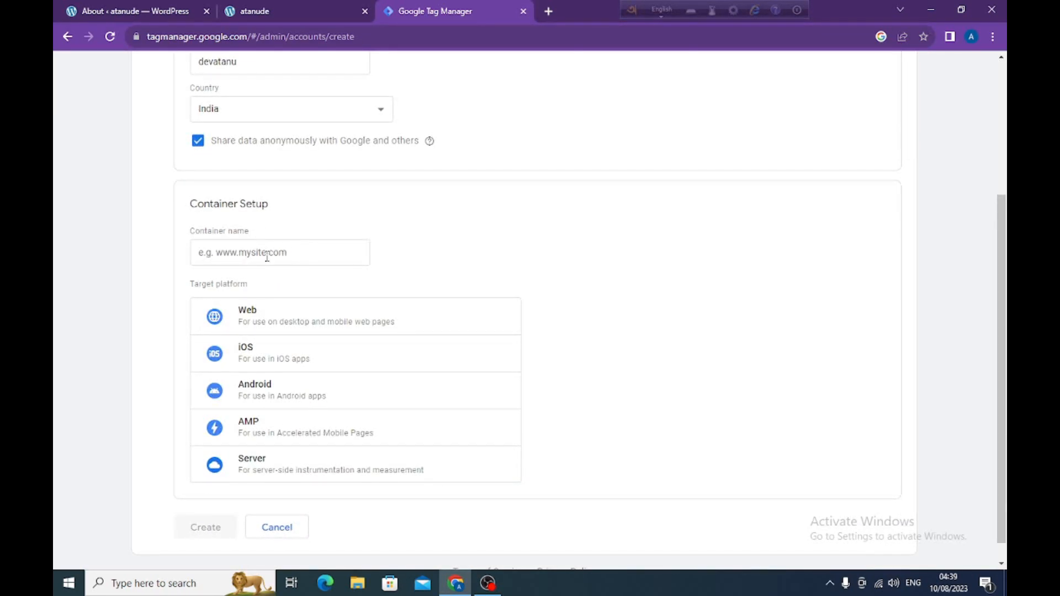
click(279, 6)
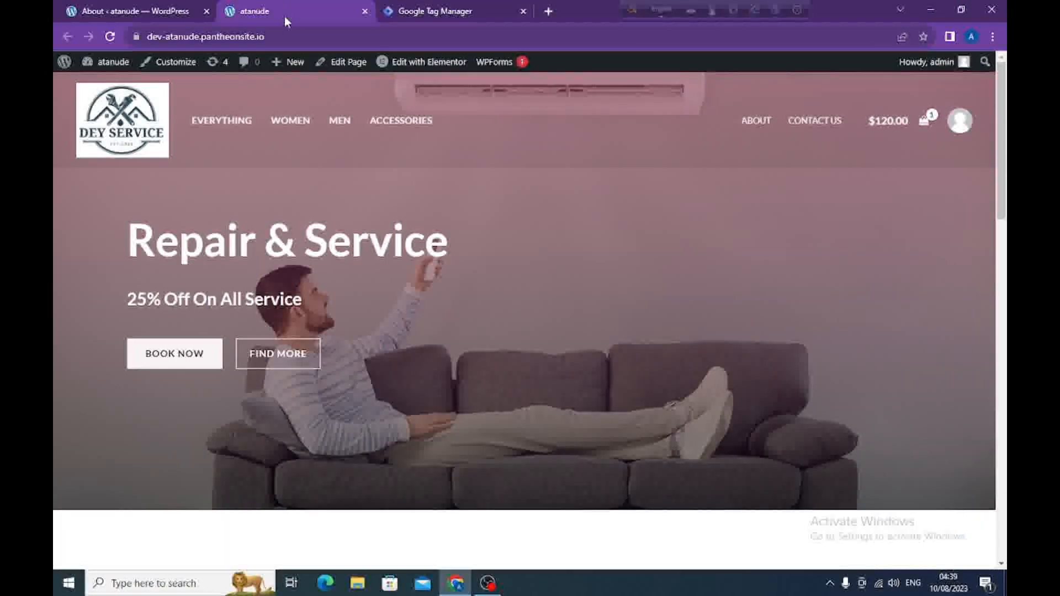
drag(272, 36, 146, 36)
right_click(155, 36)
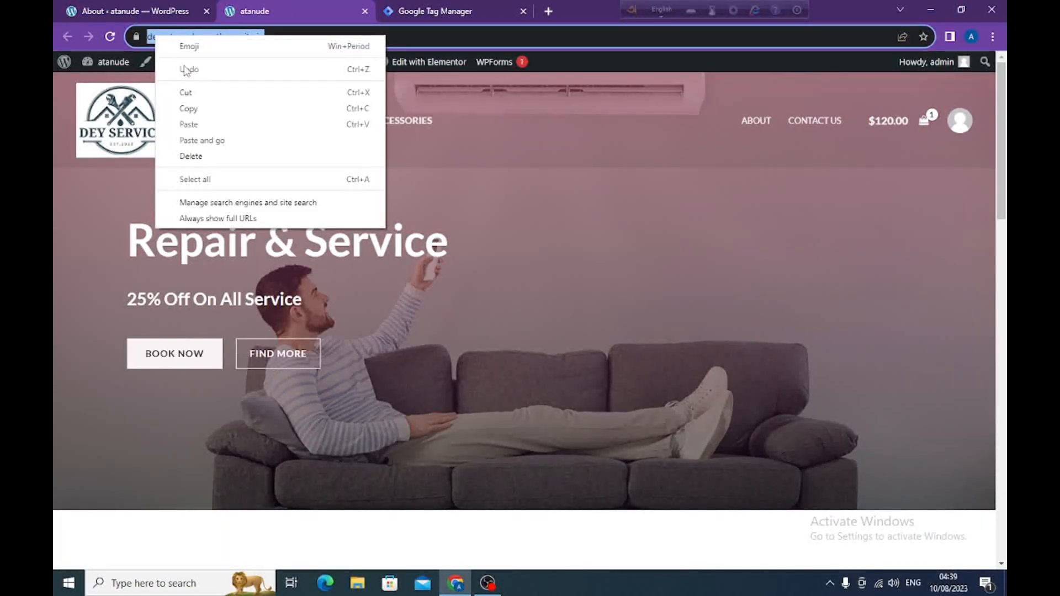
click(190, 111)
click(453, 12)
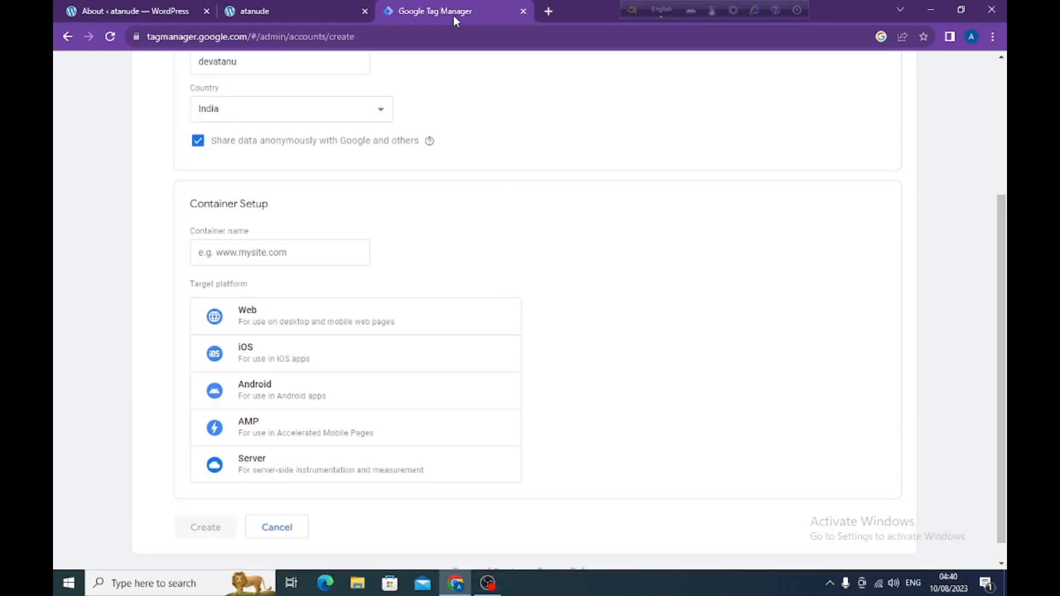
click(216, 251)
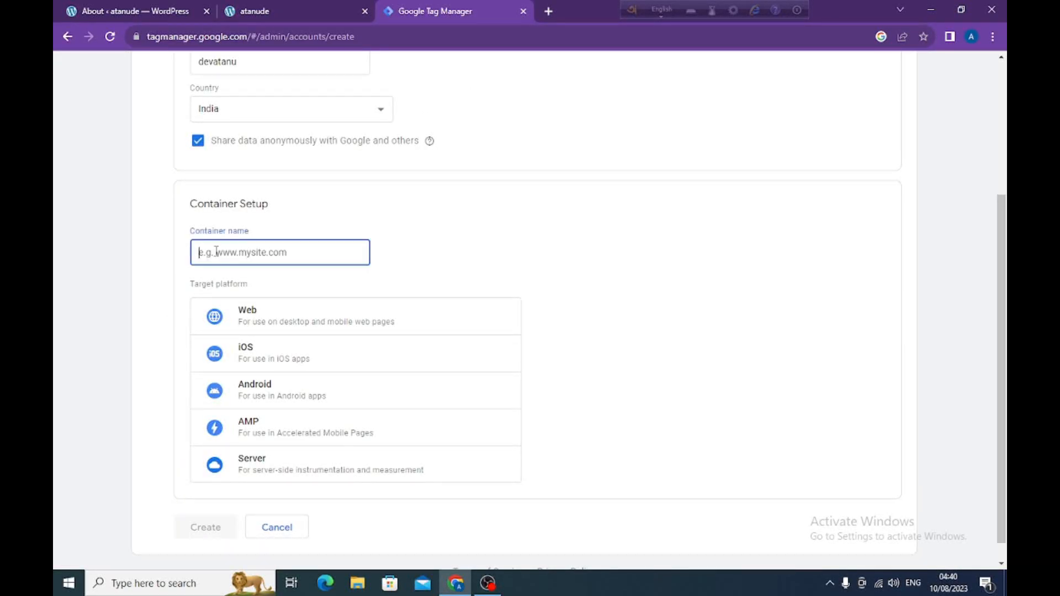
right_click(216, 252)
click(249, 357)
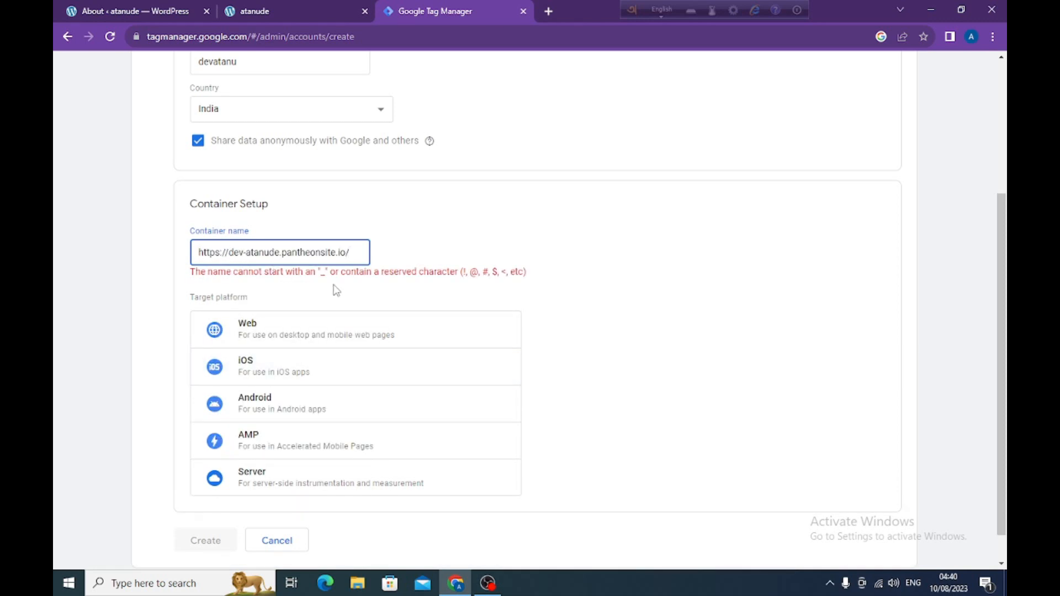
Trim the protocol prefix and trailing slash so the container name reads dev-atanude.pantheonsite.io
key(BackSpace)
key(BackSpace)
key(BackSpace)
key(BackSpace)
key(BackSpace)
key(BackSpace)
key(BackSpace)
key(BackSpace)
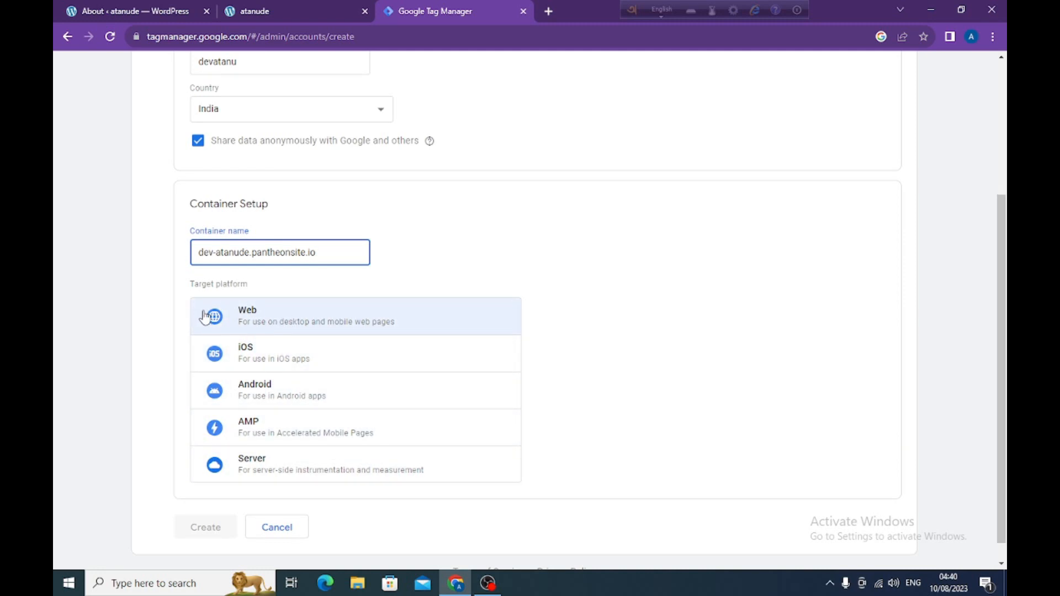
Set the target platform to Web, create the account and accept the Terms of Service and Data Processing Terms
click(286, 323)
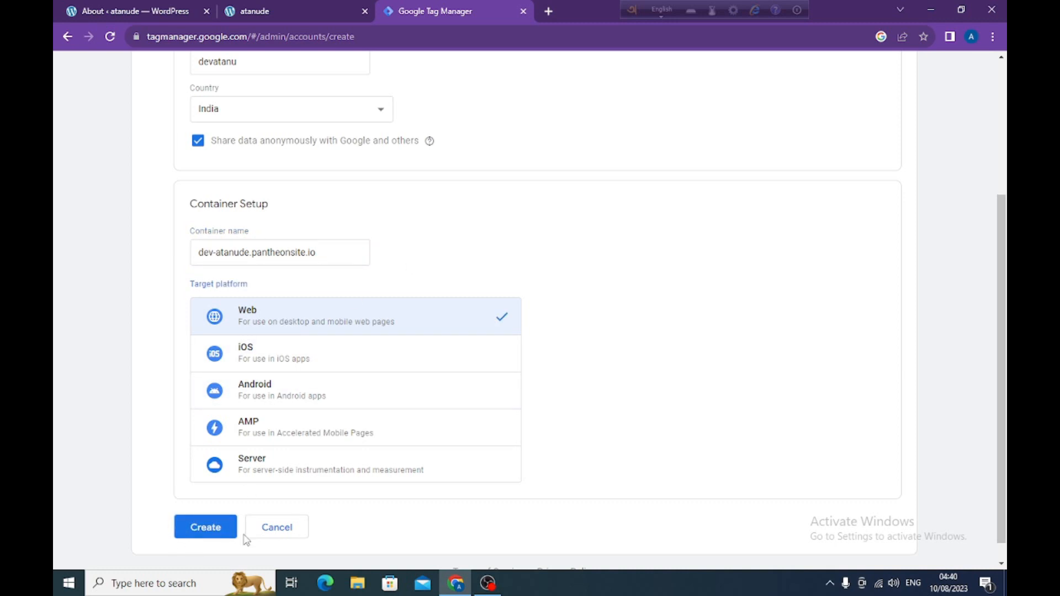
click(203, 532)
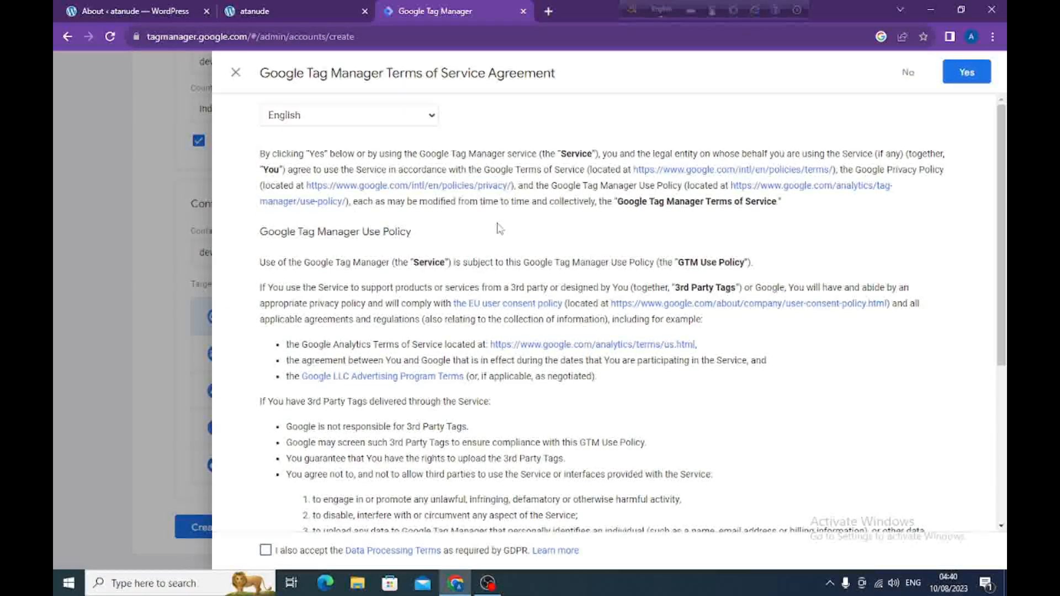
scroll(500, 228, down, 5)
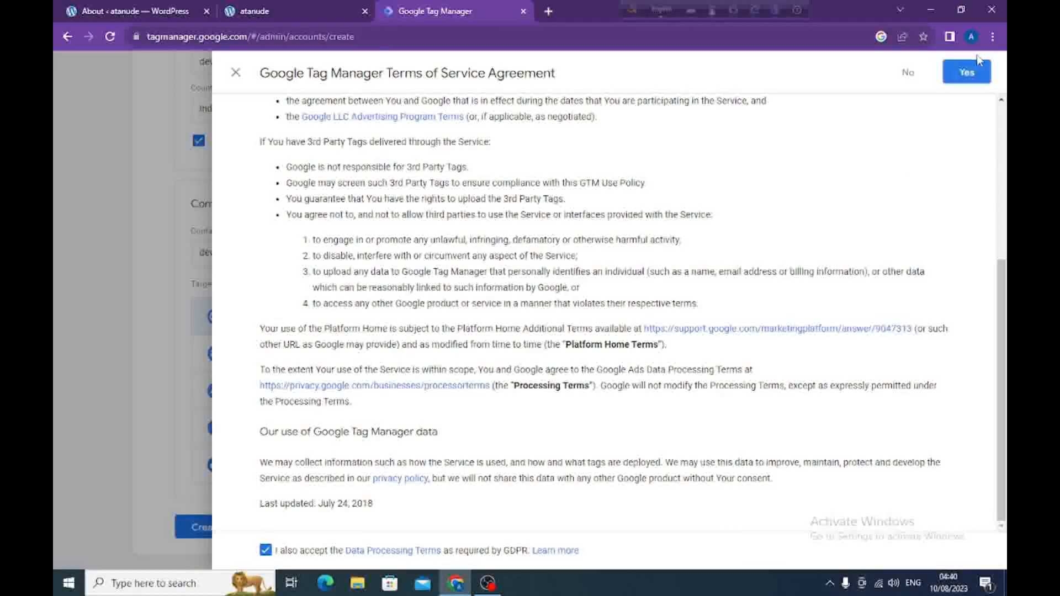
click(959, 63)
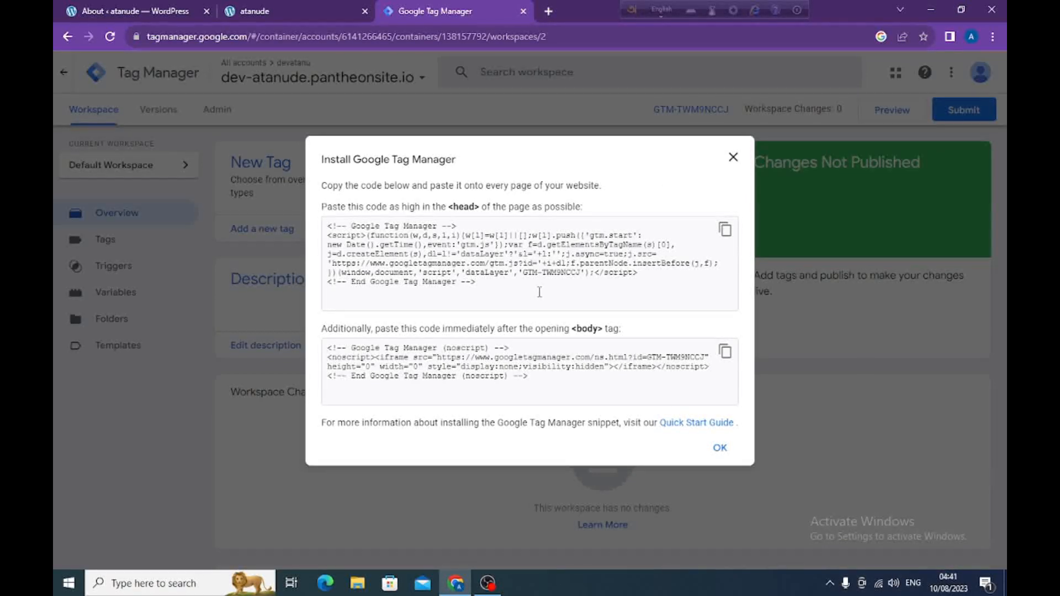
Copy the complete Google Tag Manager code snippet intended for the page's <head> section
drag(497, 286, 338, 217)
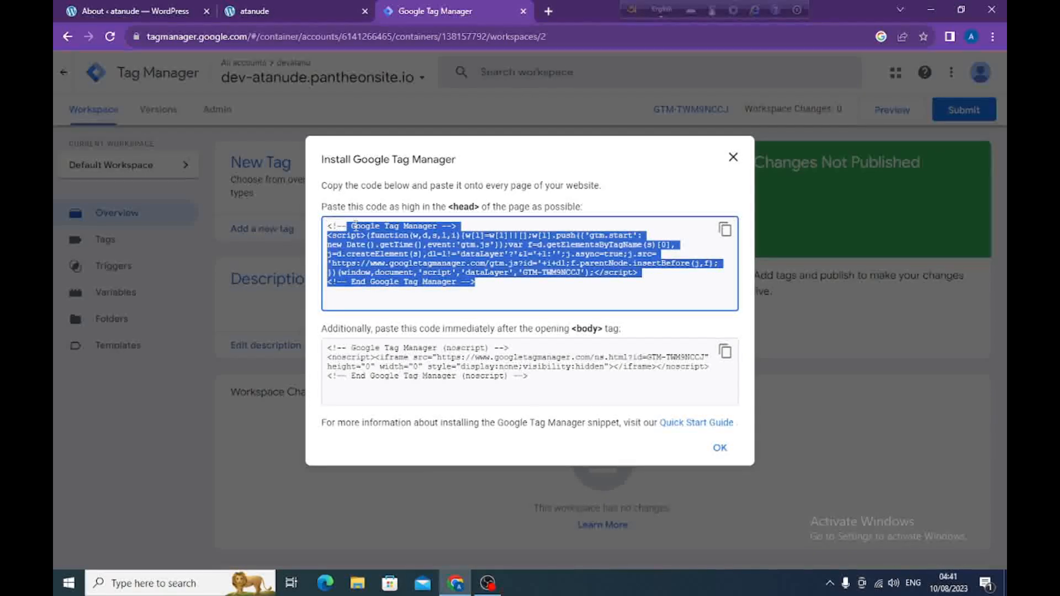
drag(500, 245, 325, 279)
drag(326, 219, 326, 254)
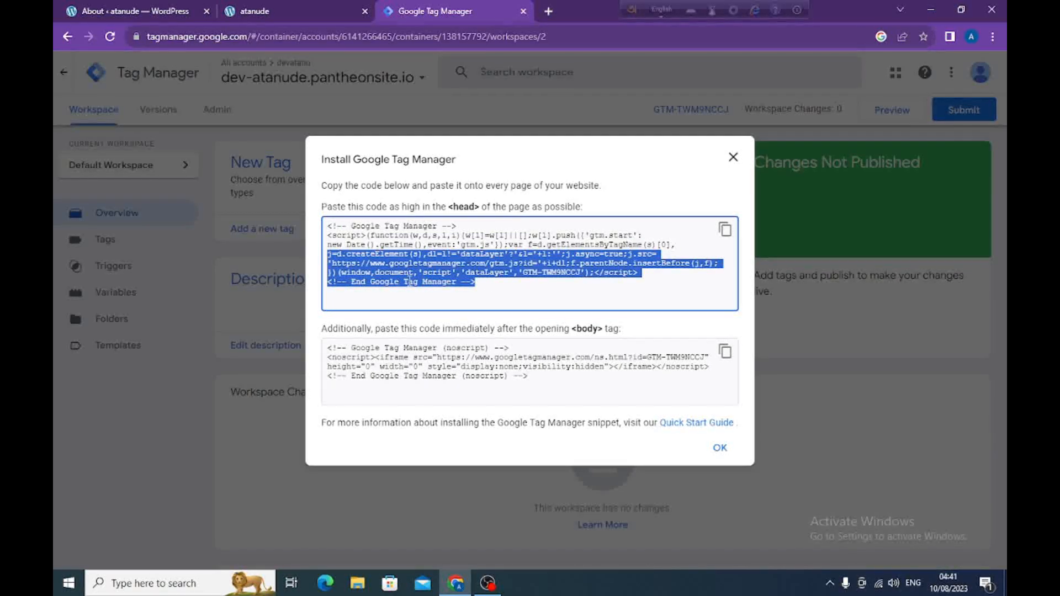
click(725, 229)
drag(535, 293, 313, 216)
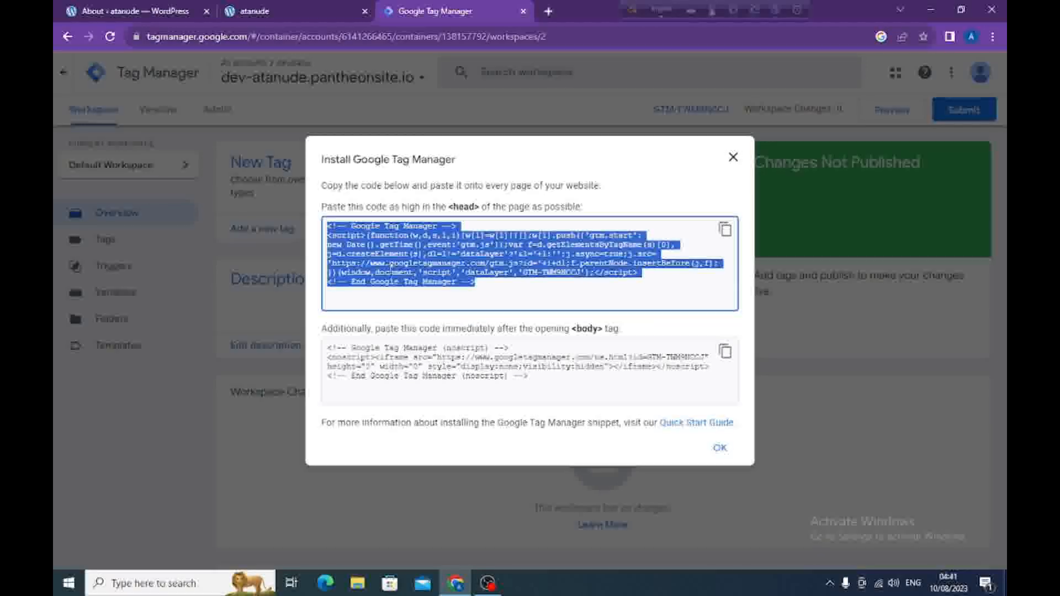
Switch to the WordPress dashboard and open the Astra theme's header.php in the Theme File Editor
click(108, 11)
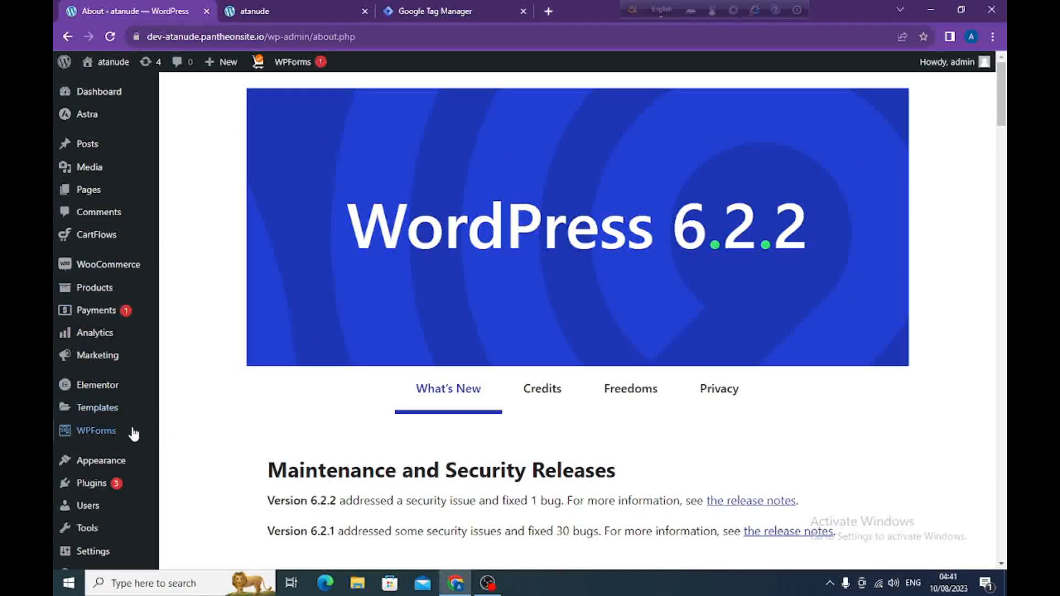
scroll(118, 370, down, 2)
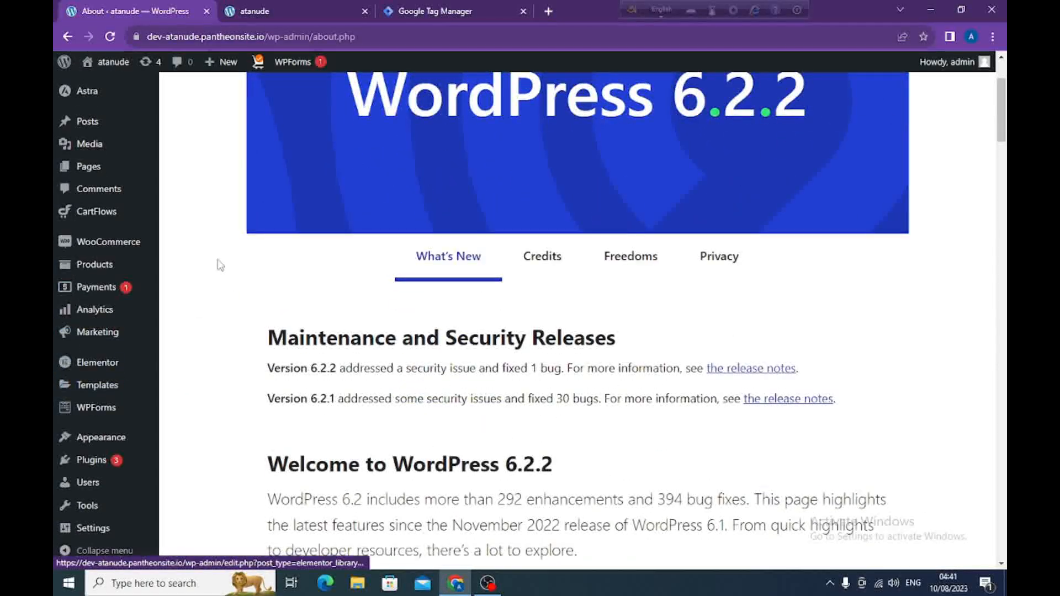
mouse_move(56, 453)
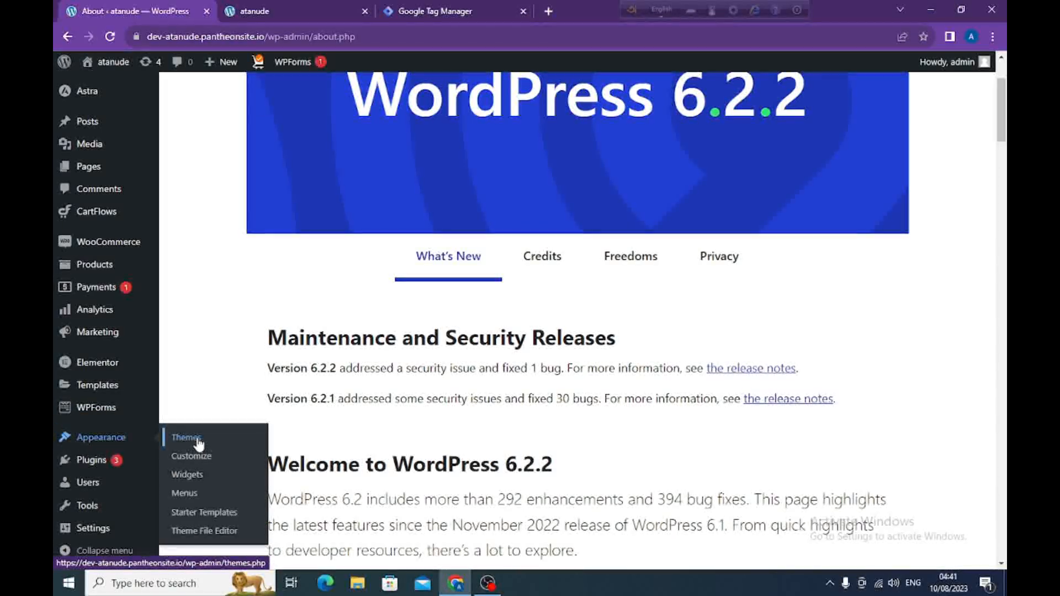
click(191, 535)
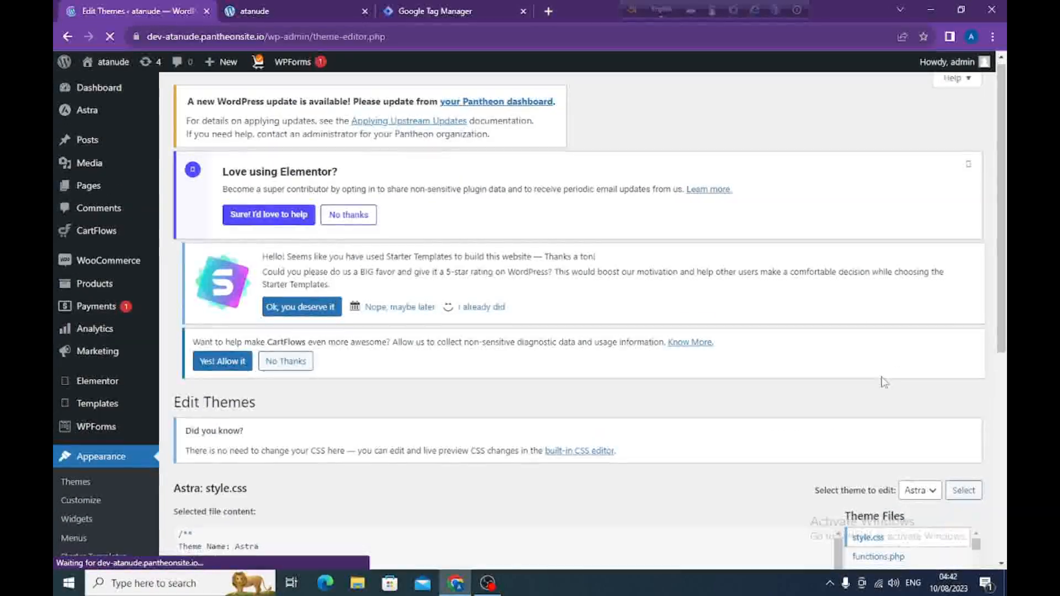
scroll(810, 468, down, 5)
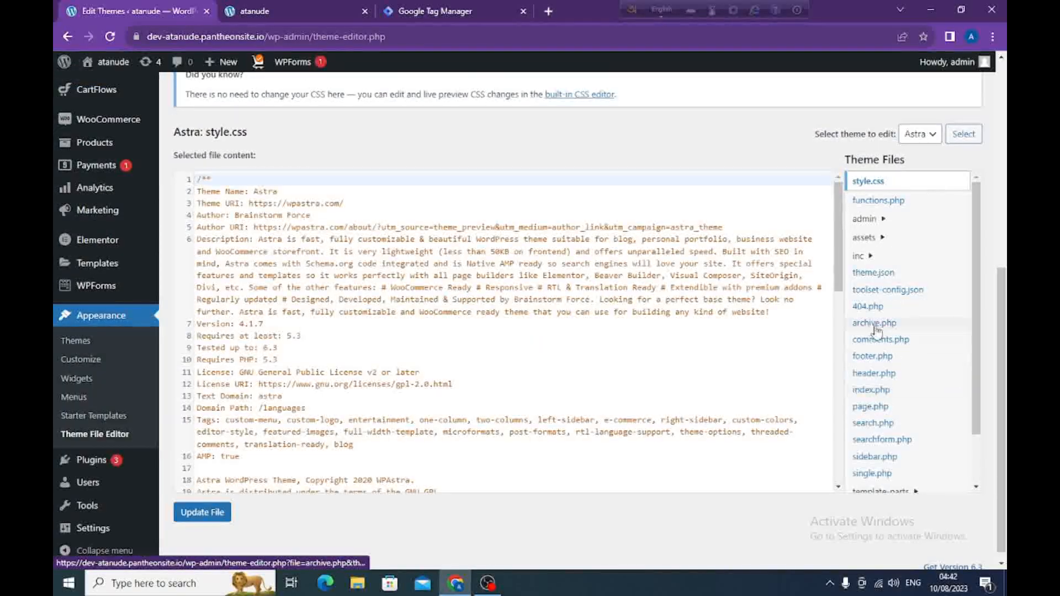
click(869, 380)
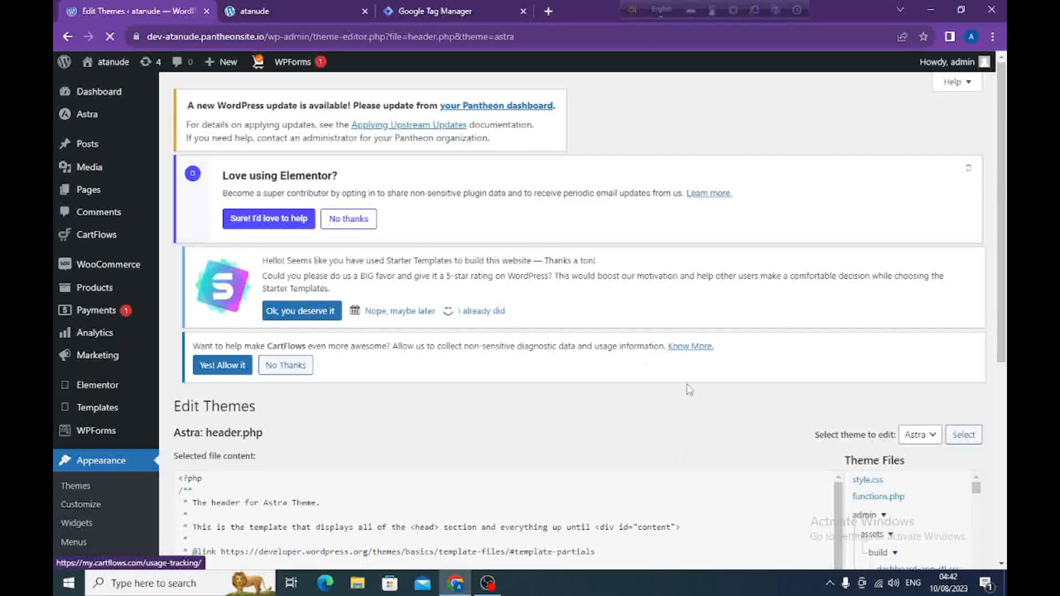
Insert several blank lines directly below the opening <head> tag in header.php
scroll(464, 376, down, 5)
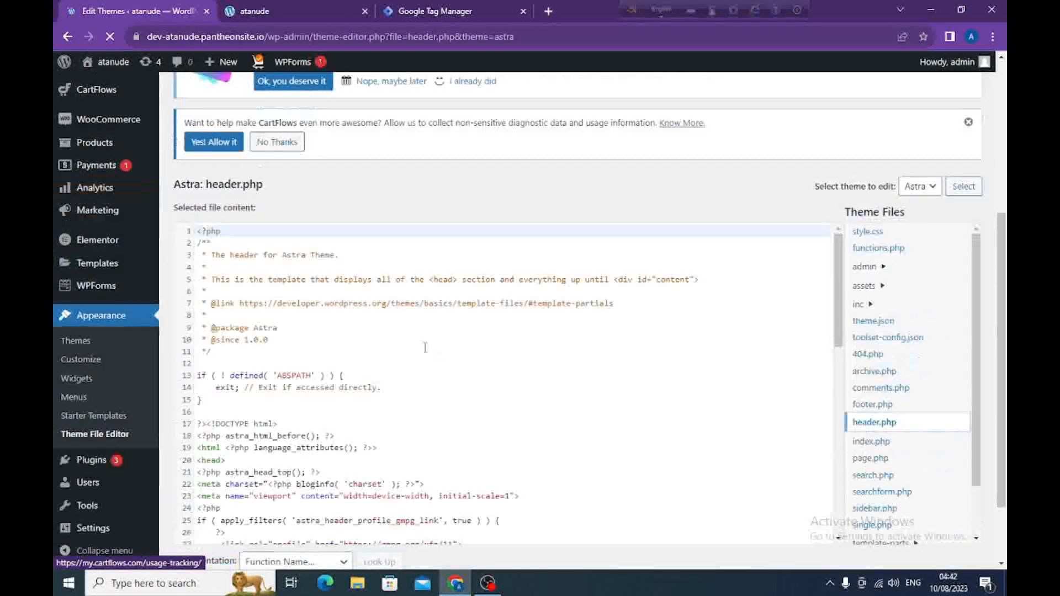
scroll(408, 345, down, 5)
scroll(436, 361, up, 5)
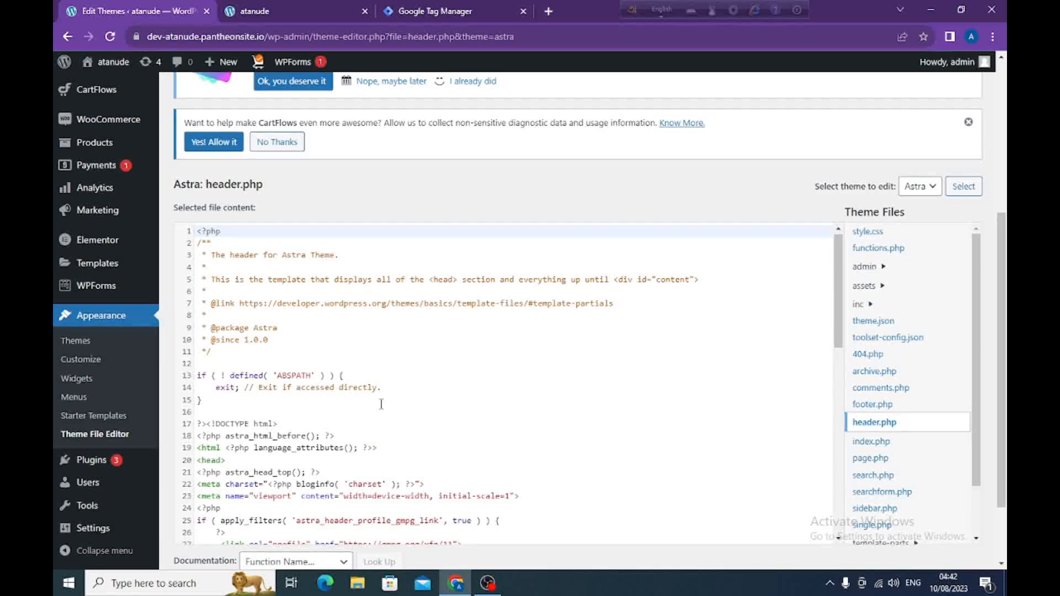
scroll(381, 404, down, 3)
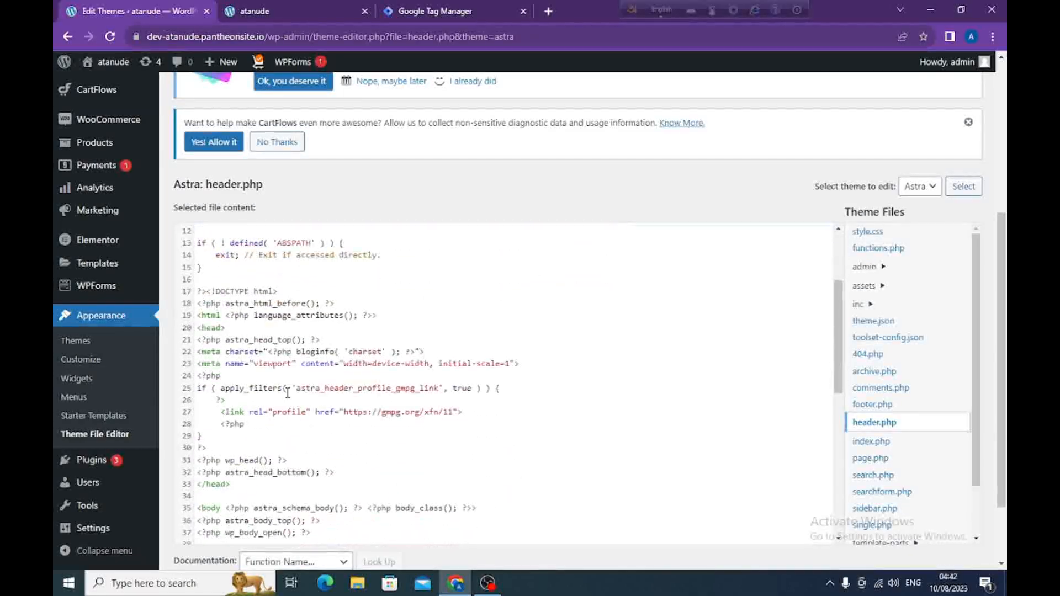
click(230, 327)
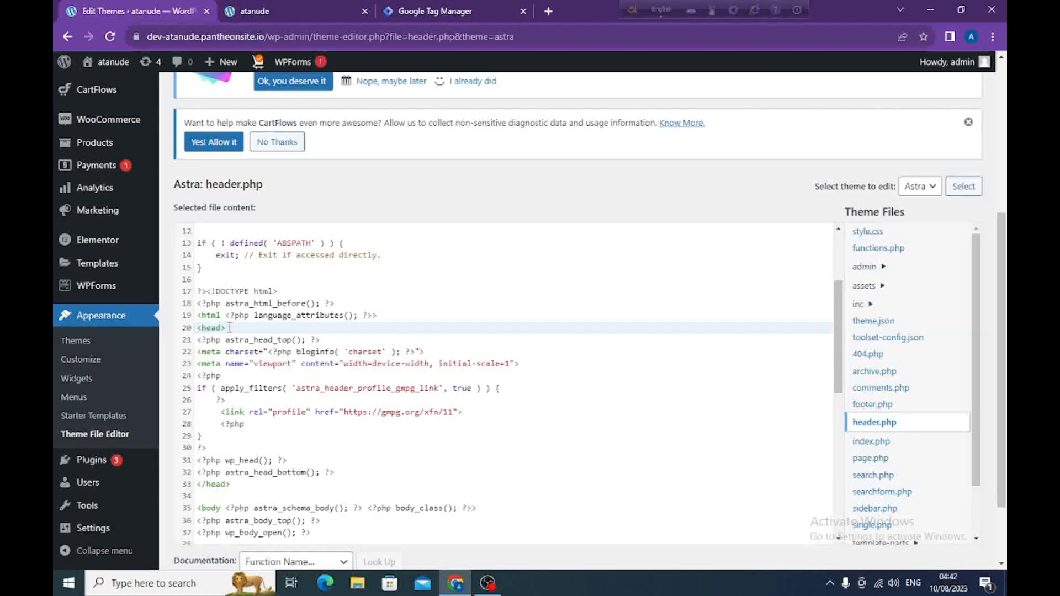
key(Return)
key(Return)
key(Return)
key(Return)
key(Return)
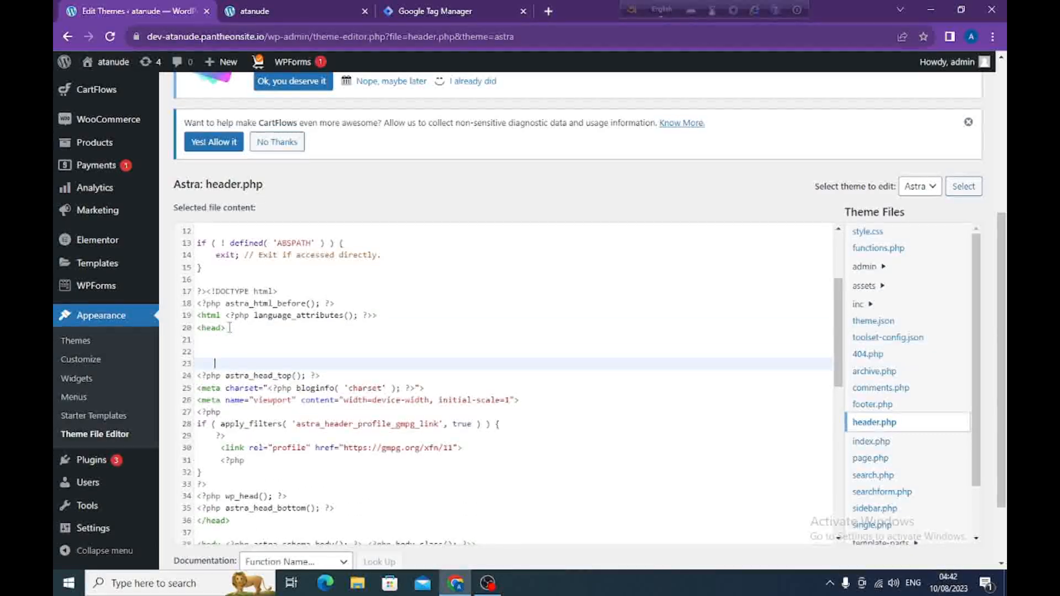
Switch to Google Tag Manager and copy the code snippet intended for the page's <head> section again
click(452, 11)
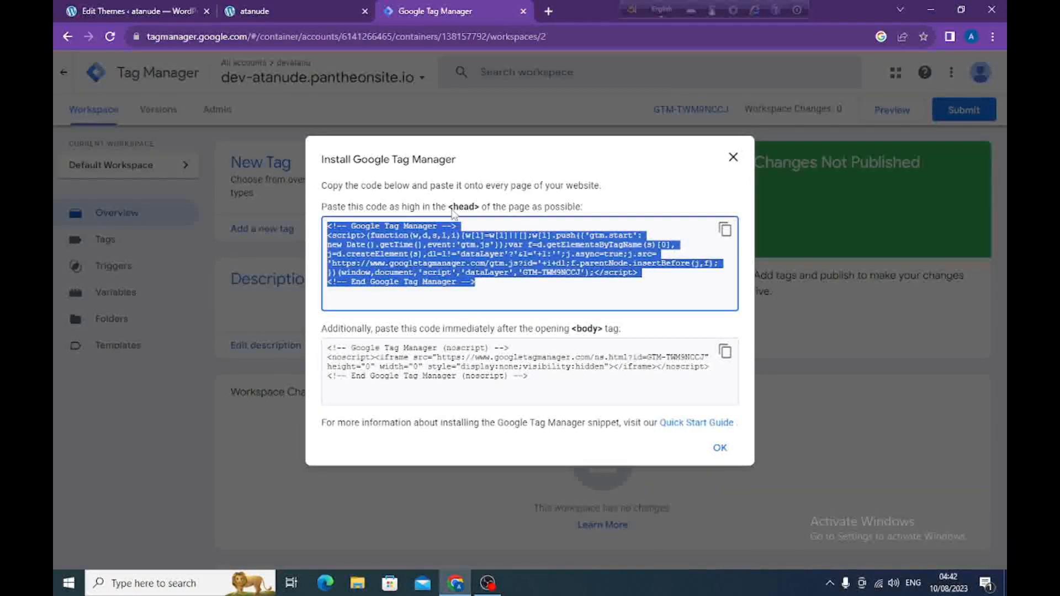
click(565, 302)
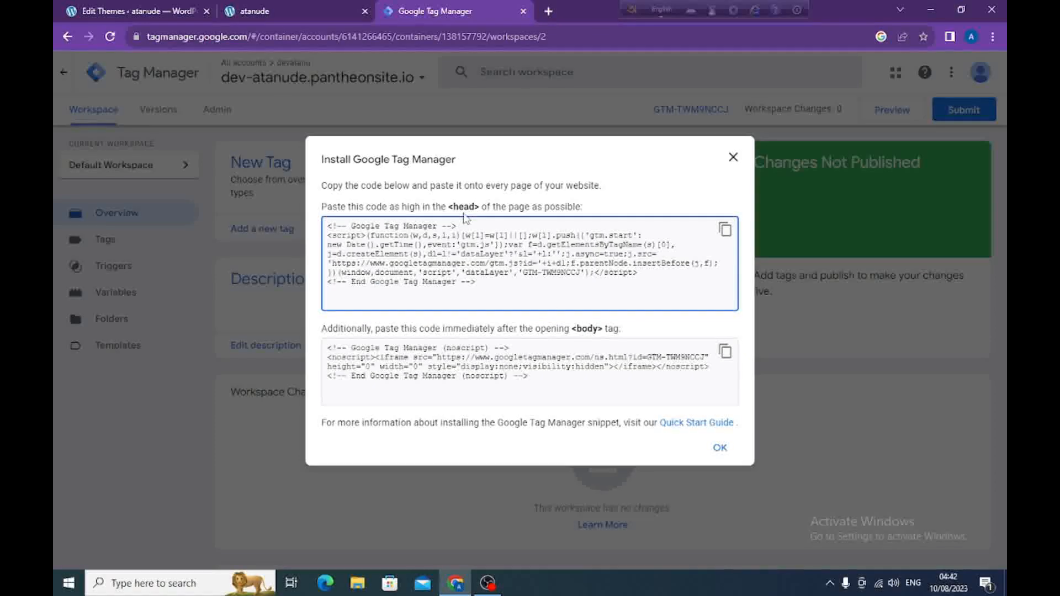
drag(484, 281, 333, 227)
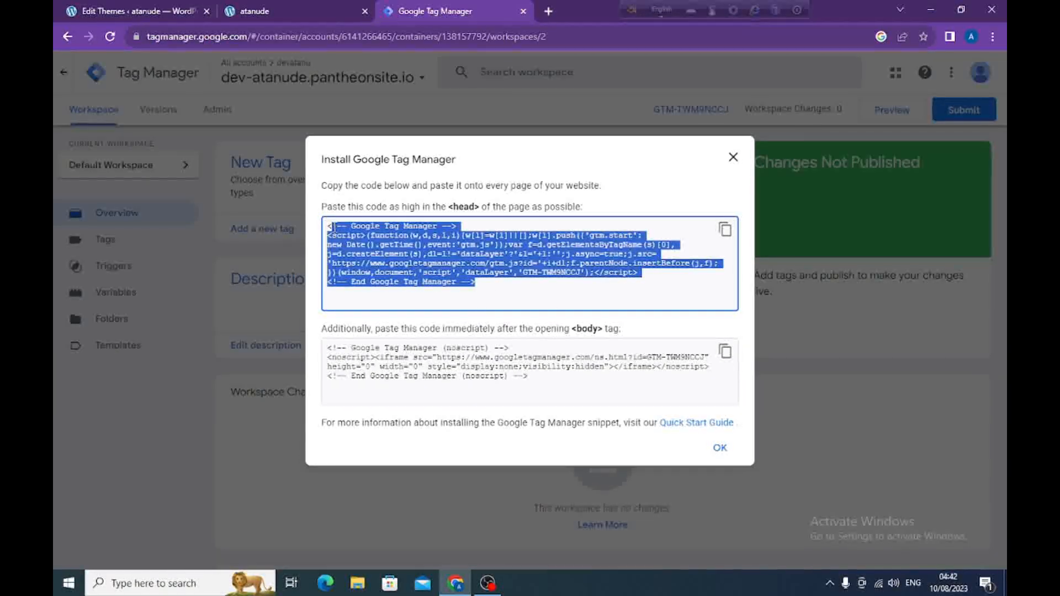
click(551, 301)
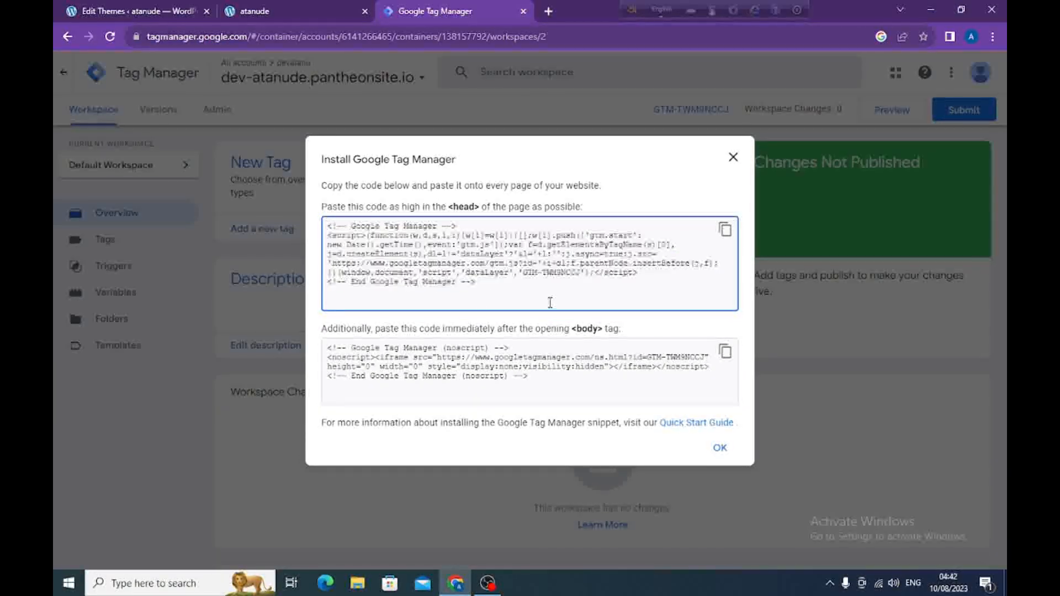
click(724, 232)
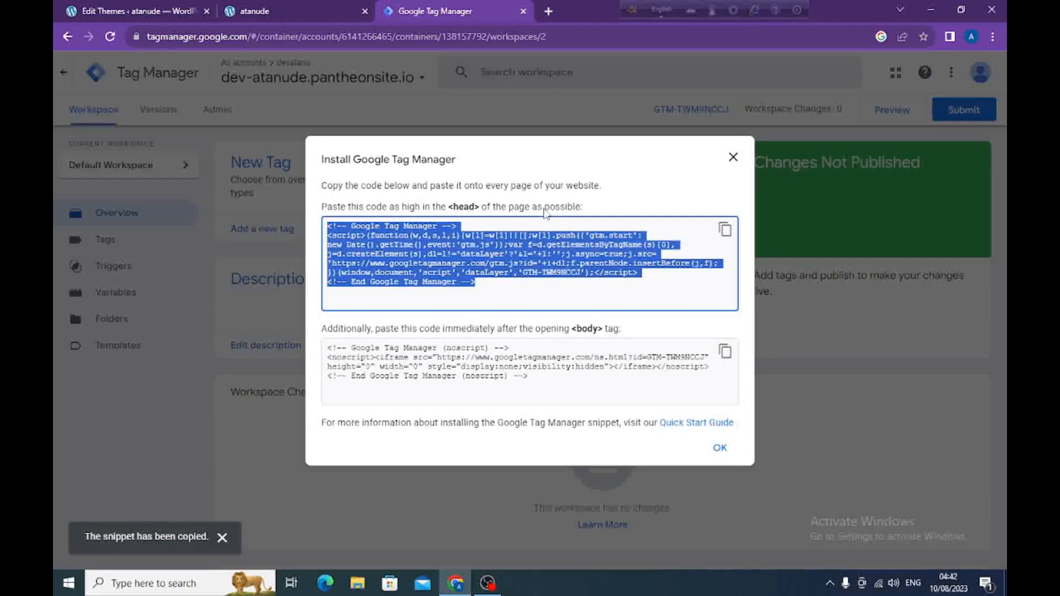
Paste the Google Tag Manager head snippet into the blank lines below the opening <head> tag in Astra's header.php
click(188, 12)
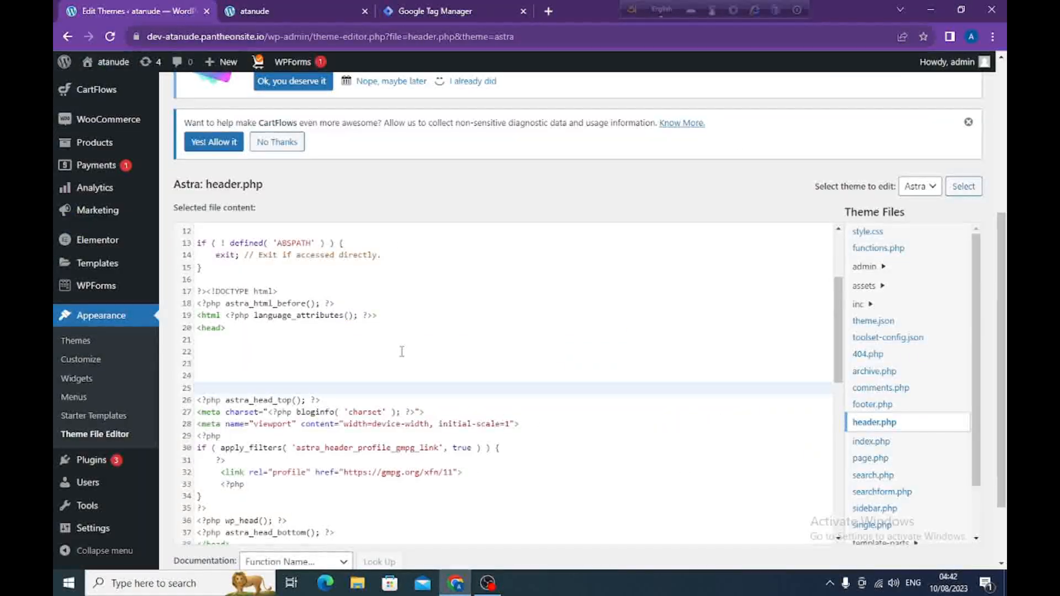
click(210, 362)
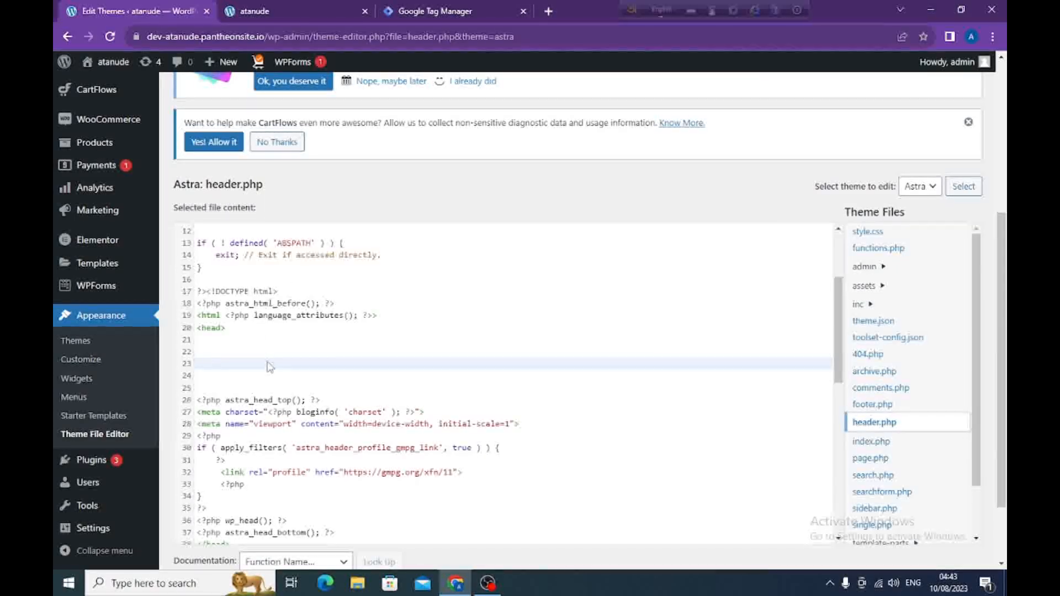
right_click(267, 363)
click(311, 255)
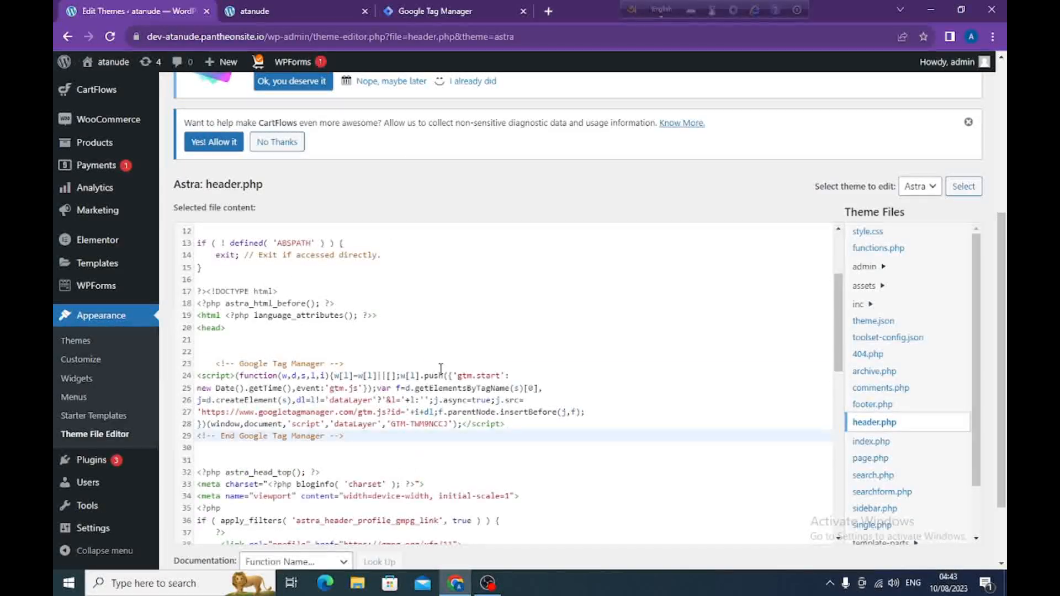
scroll(426, 326, down, 3)
scroll(425, 325, up, 2)
scroll(489, 394, down, 3)
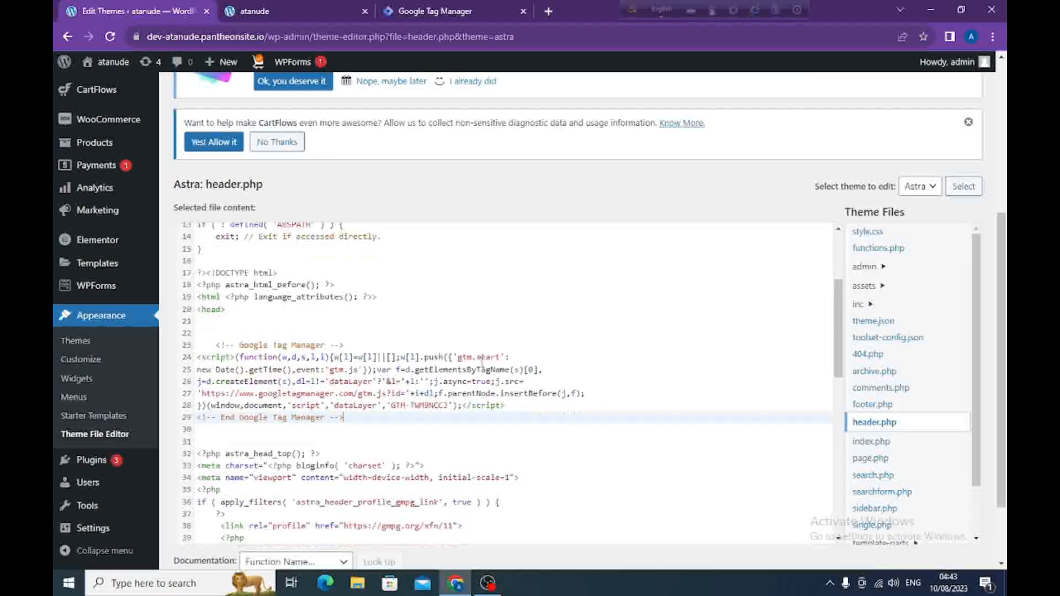
Copy the Google Tag Manager noscript snippet intended for the page's <body> section
click(420, 10)
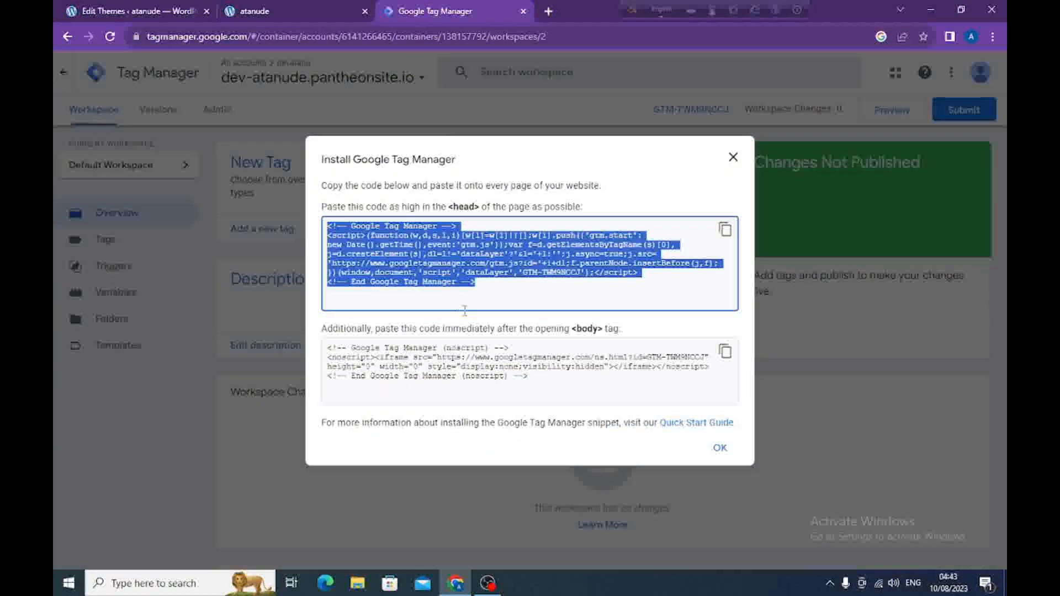
click(402, 358)
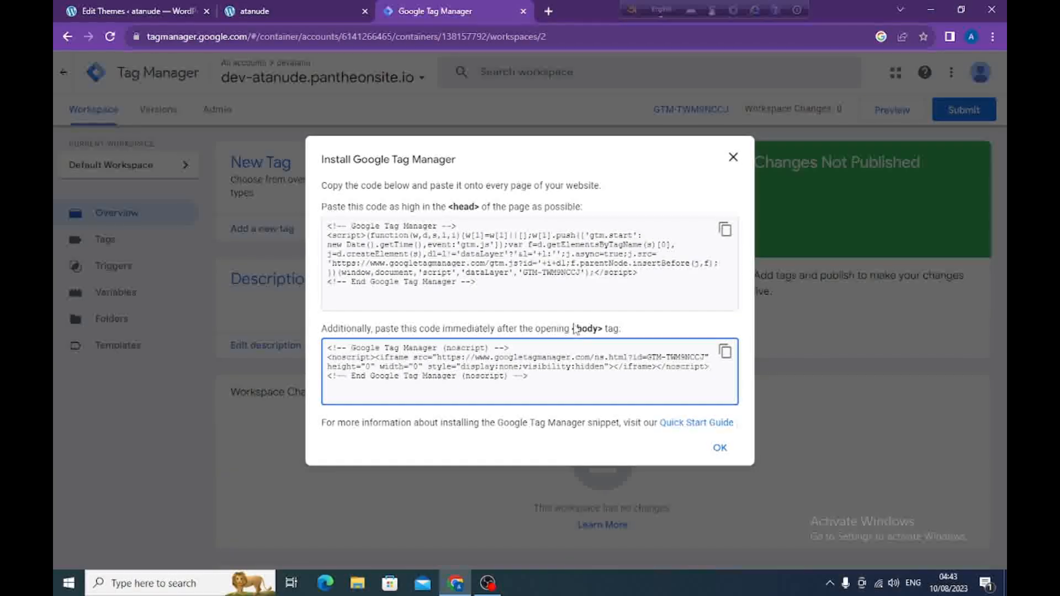
click(725, 353)
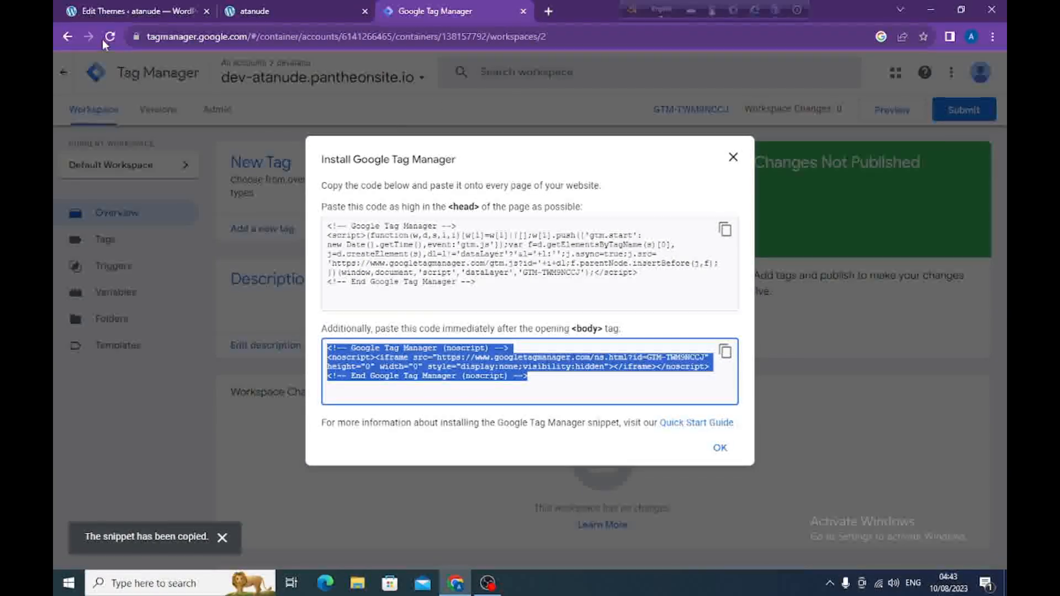
Insert four blank lines directly below the opening <body> tag in Astra's header.php
click(115, 11)
scroll(303, 450, down, 3)
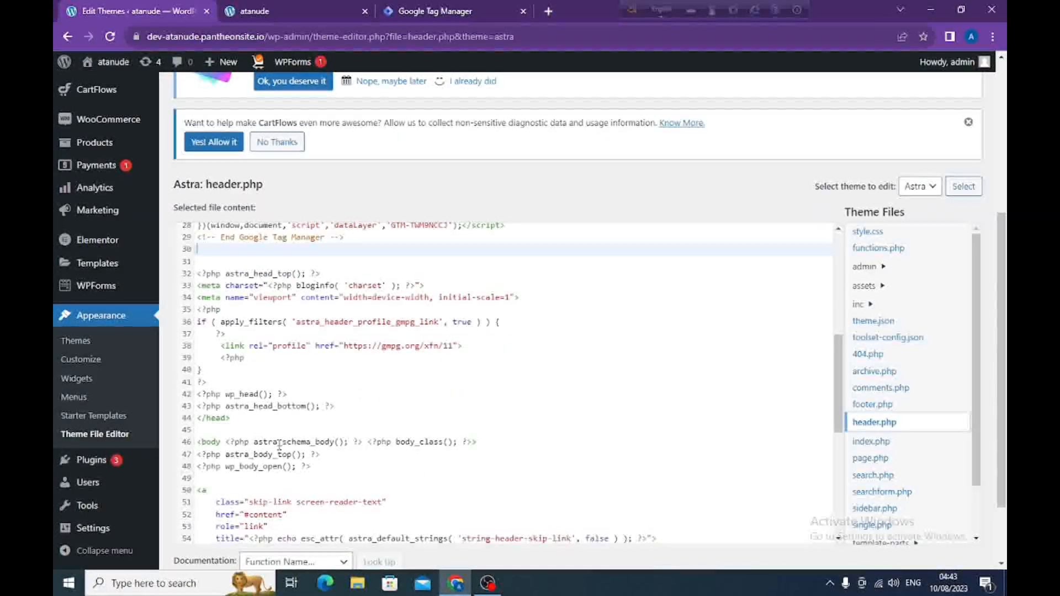
click(491, 441)
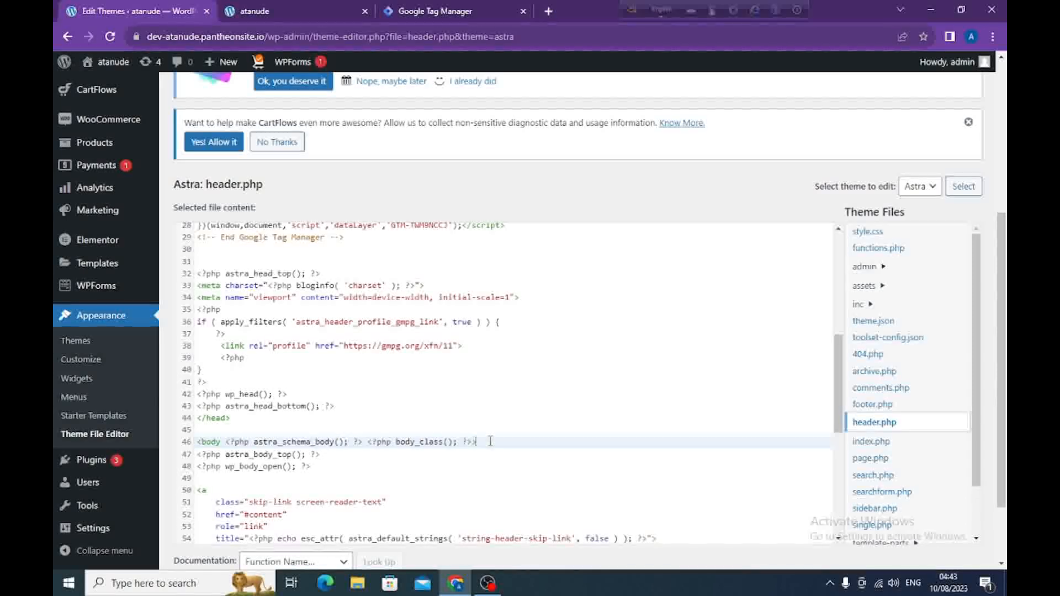
key(Return)
key(Return)
key(Return)
key(Return)
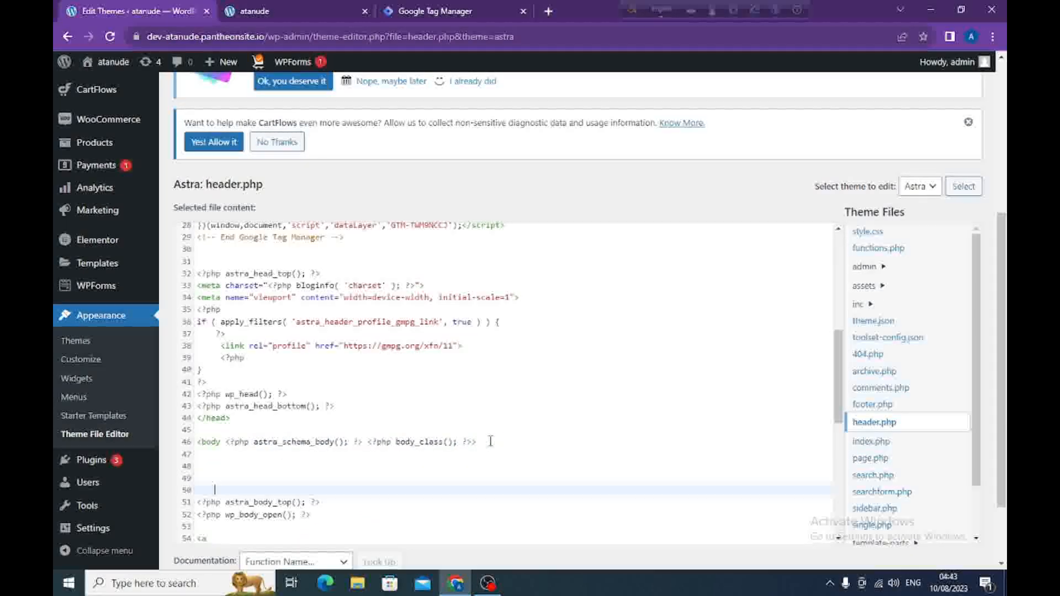
Paste the Google Tag Manager noscript snippet into the blank lines below the opening <body> tag
click(211, 467)
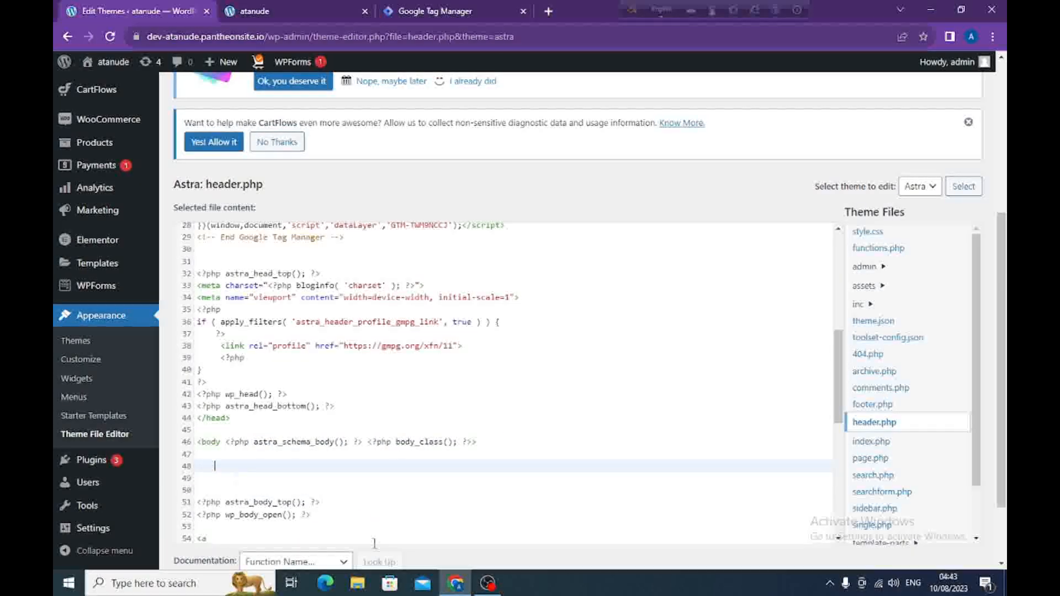
right_click(268, 471)
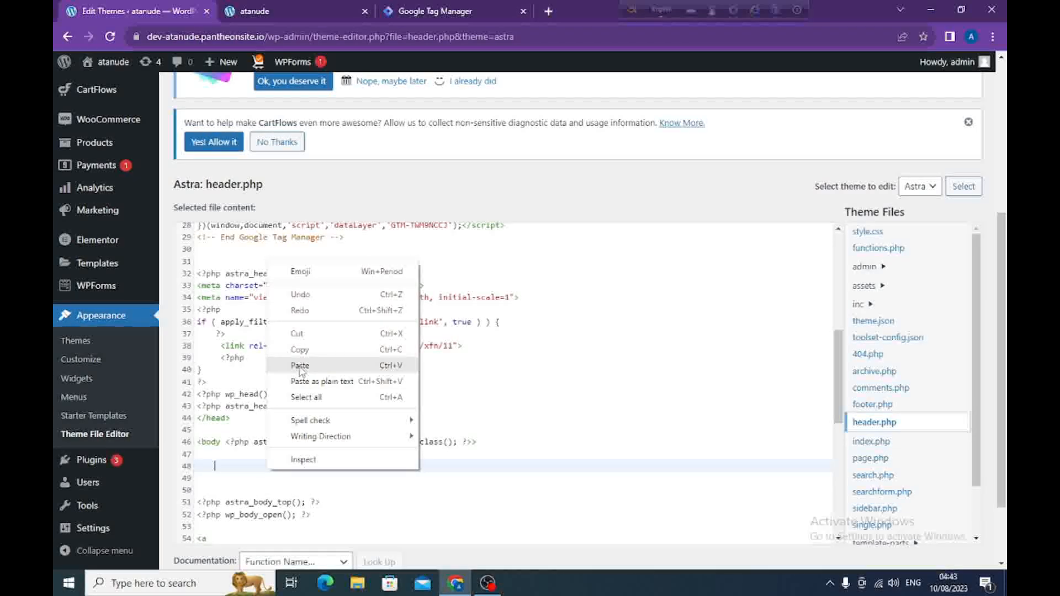
click(301, 362)
scroll(450, 445, down, 3)
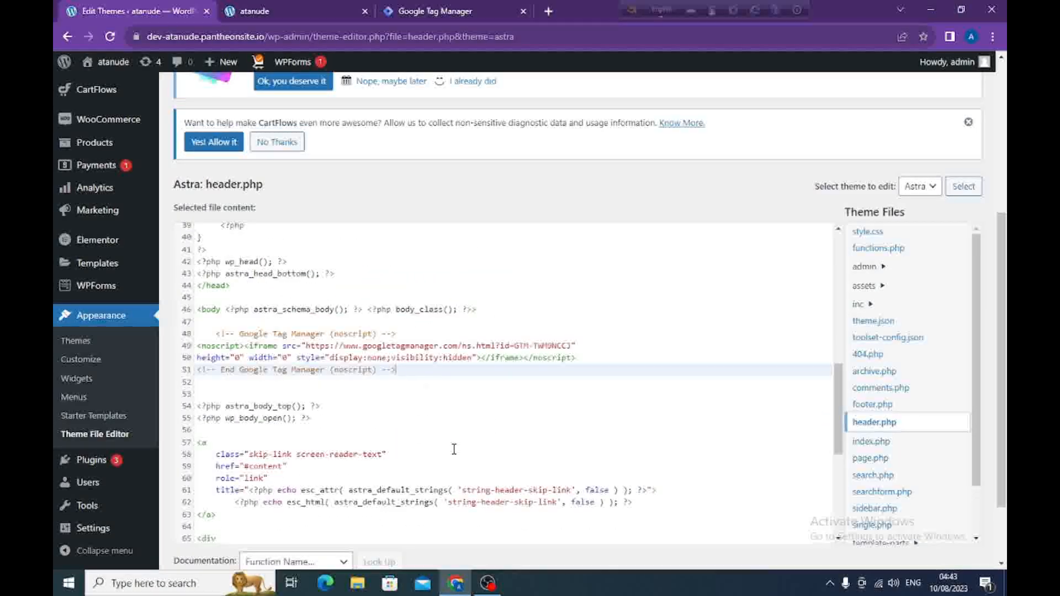
scroll(490, 451, down, 5)
scroll(490, 451, down, 2)
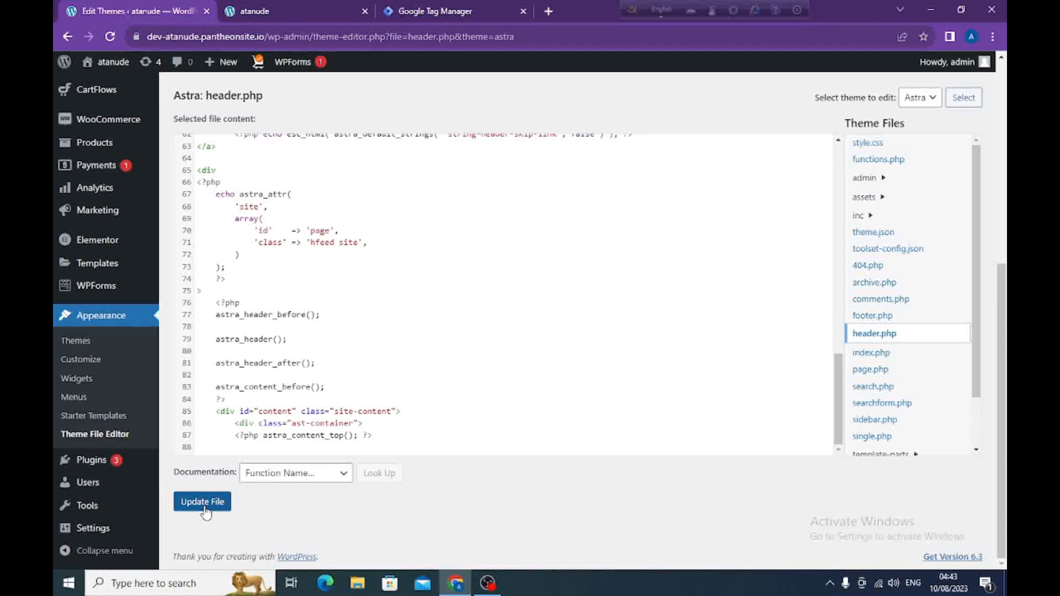
Leave the Theme File Editor without saving the header.php changes and open the list of installed plugins
click(419, 11)
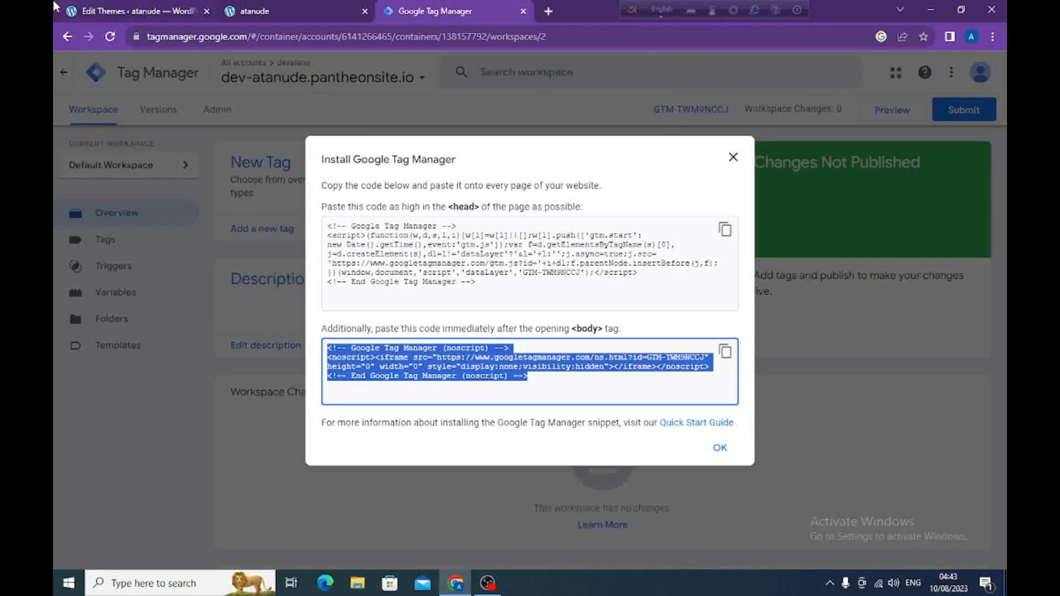
click(115, 16)
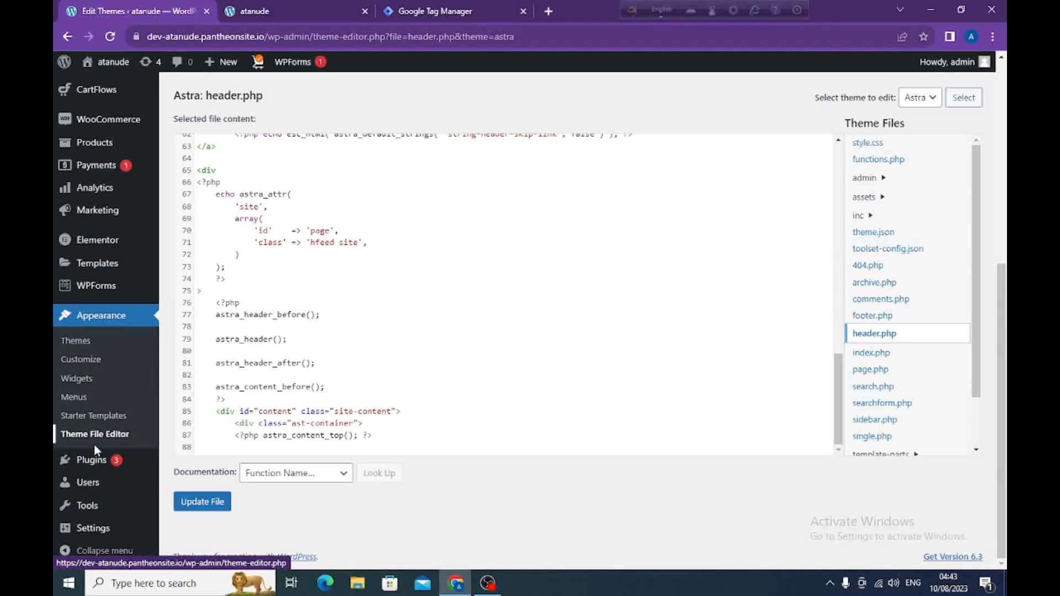
click(84, 464)
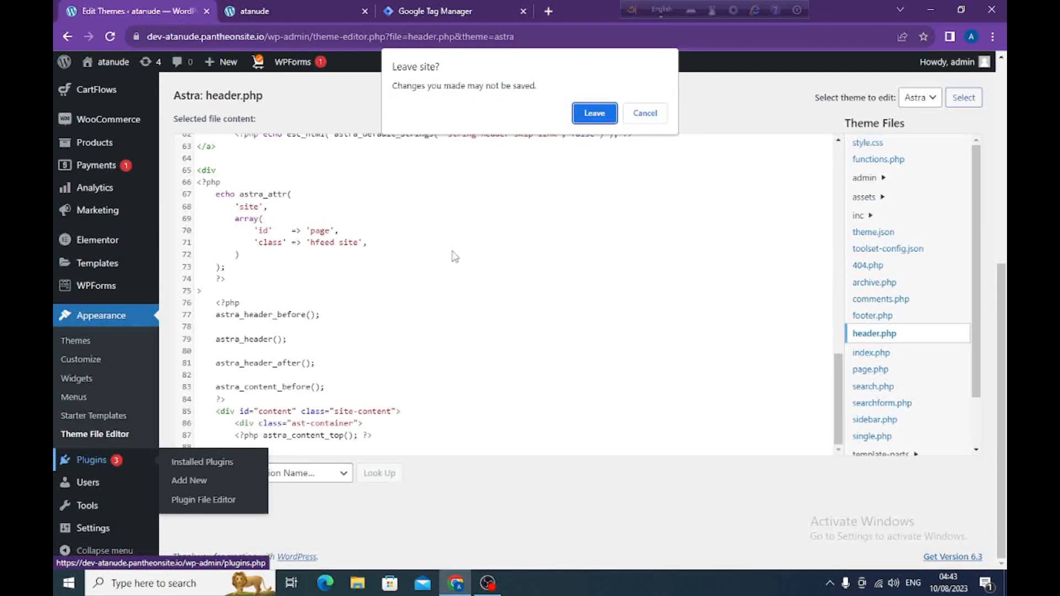
click(595, 113)
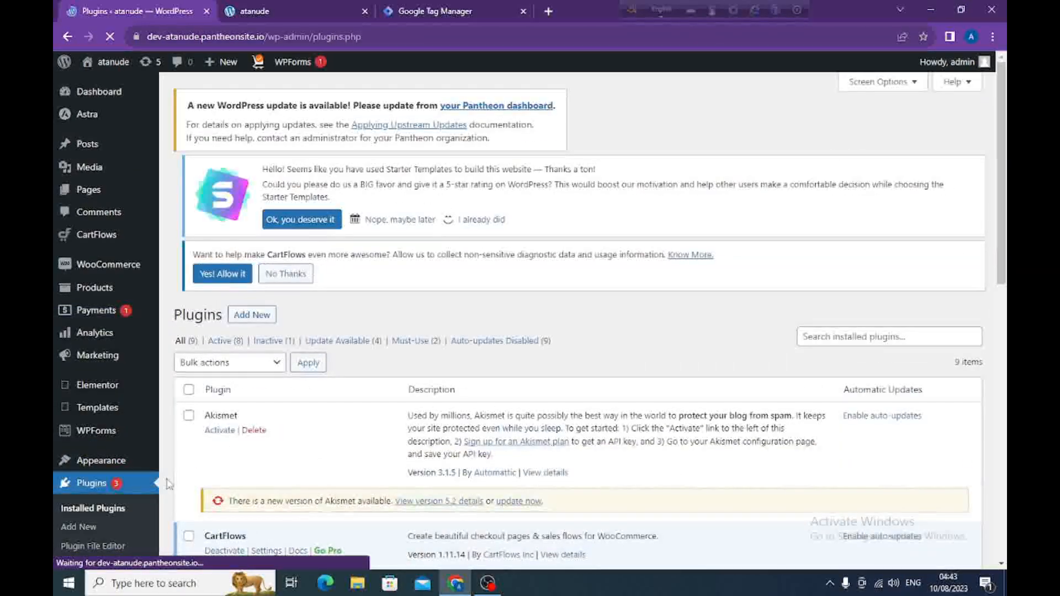
Search for new plugins with "wp code", and install and activate WPCode – Insert Headers and Footers + Custom Code Snippets
click(245, 316)
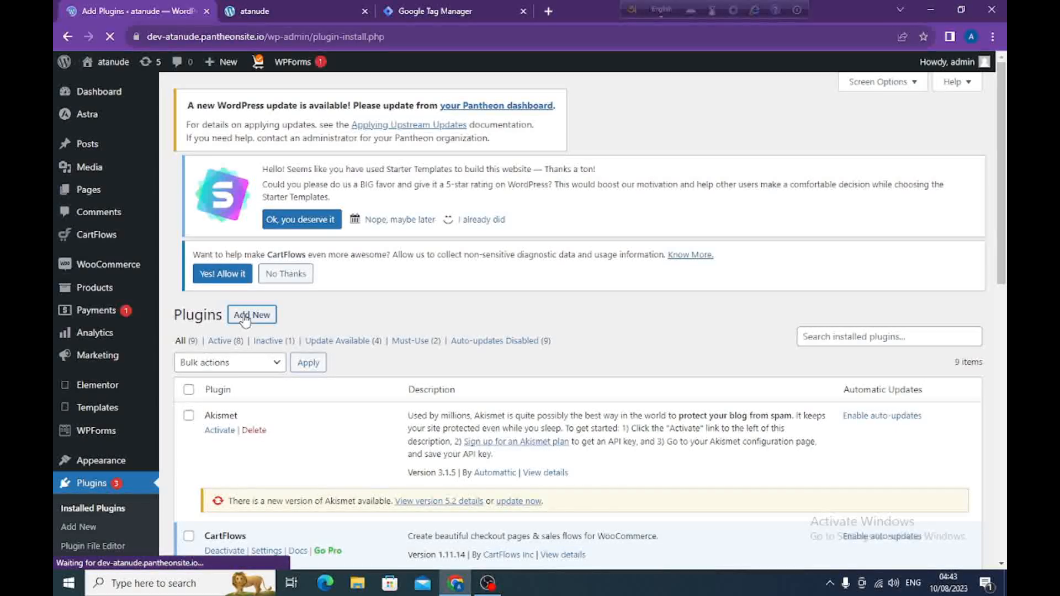
click(823, 354)
text(w)
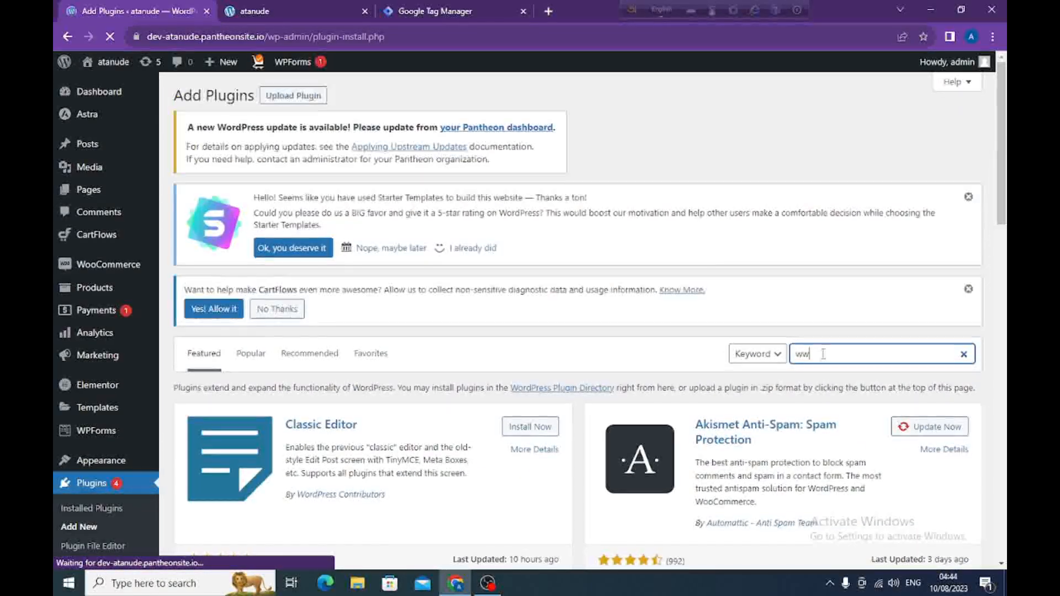
text(pp)
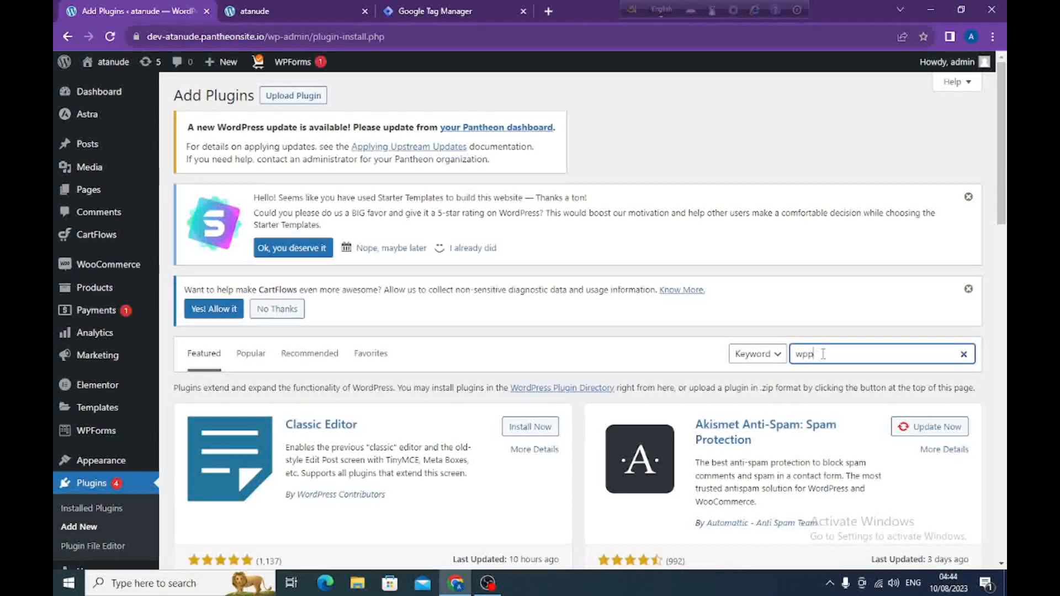
key(BackSpace)
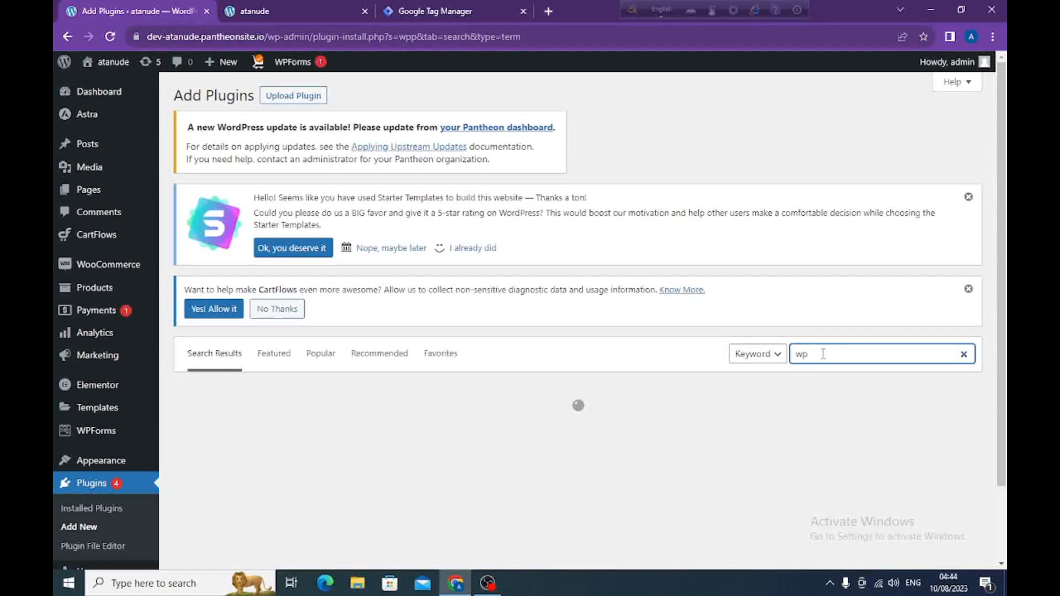
text(code)
scroll(823, 354, down, 2)
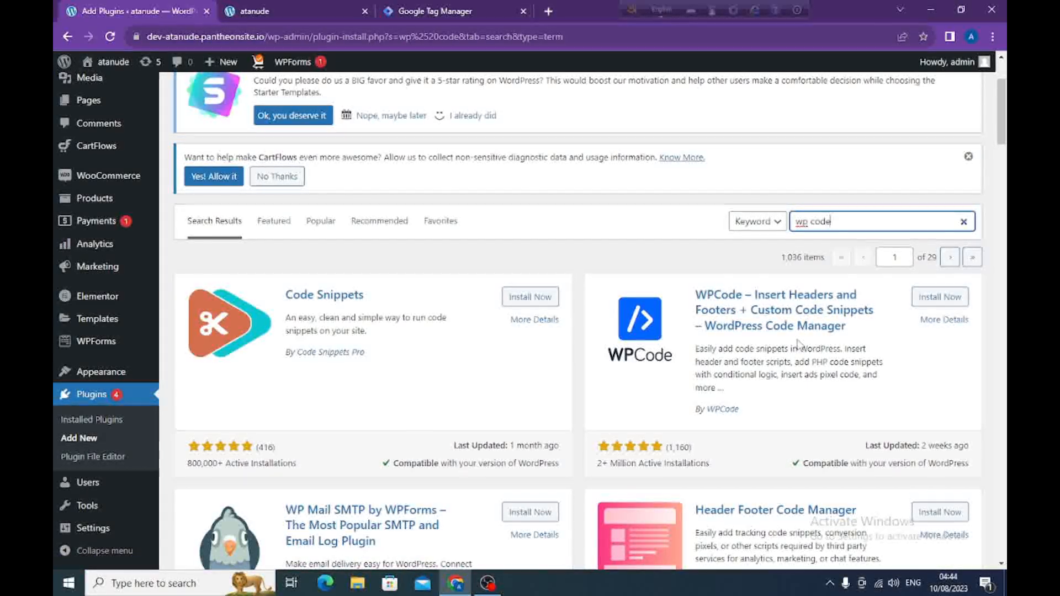
click(947, 301)
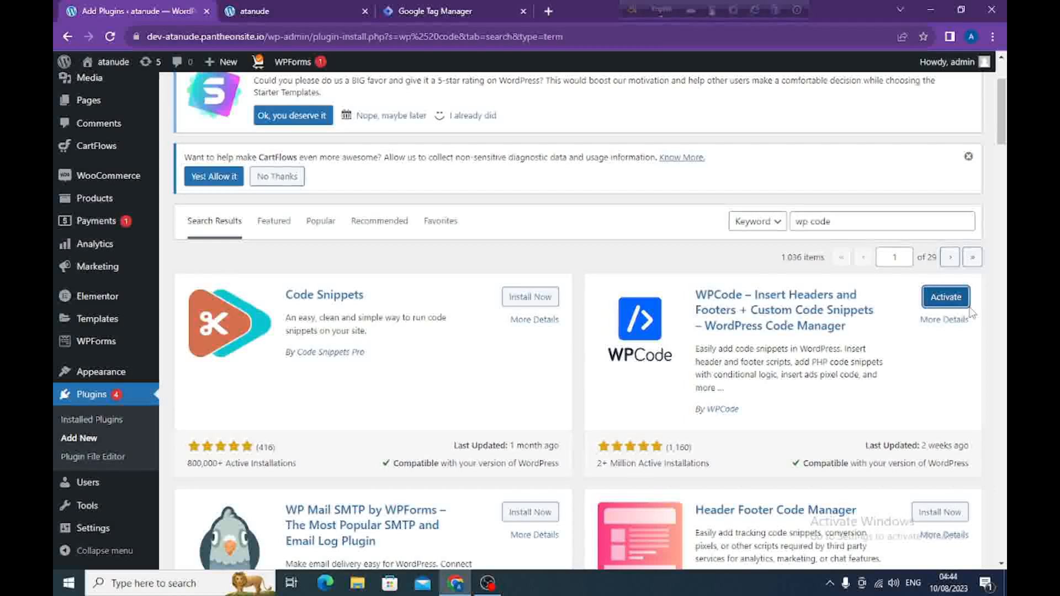
click(945, 301)
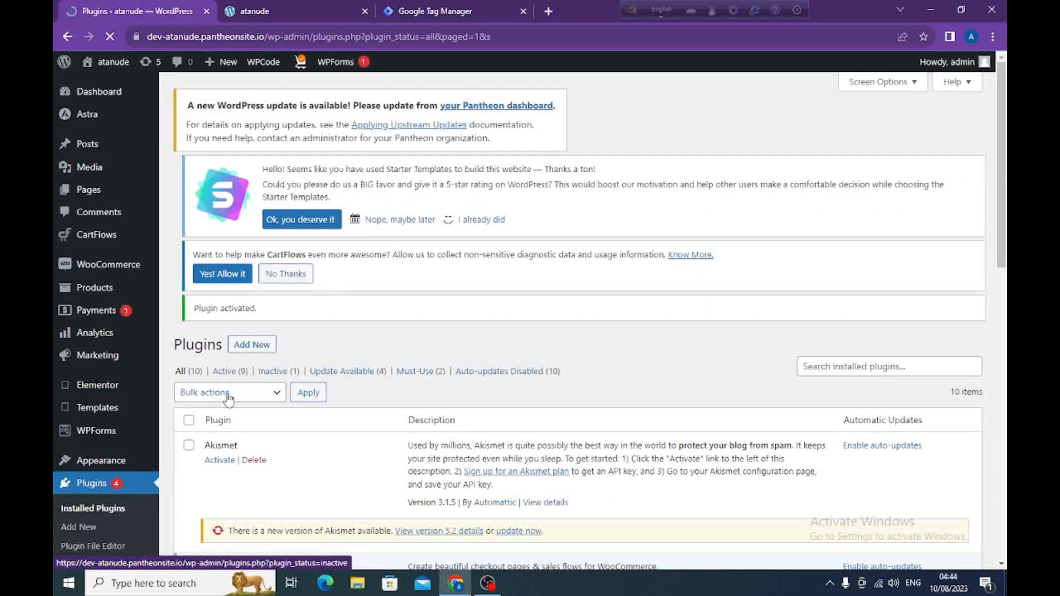
Open the Header & Footer page of the WPCode plugin's Code Snippets section
scroll(229, 397, down, 7)
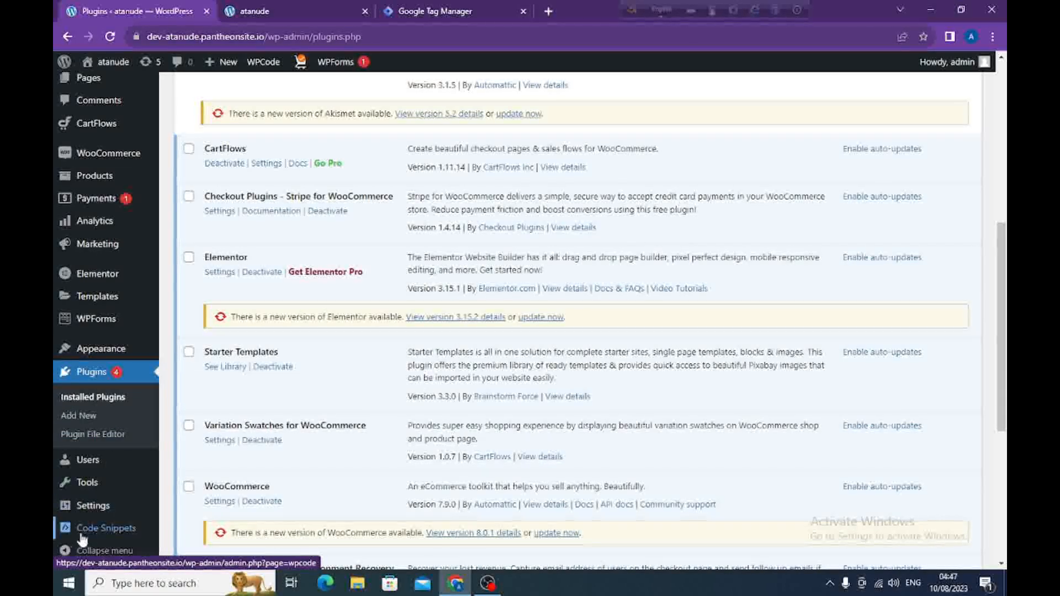
mouse_move(84, 539)
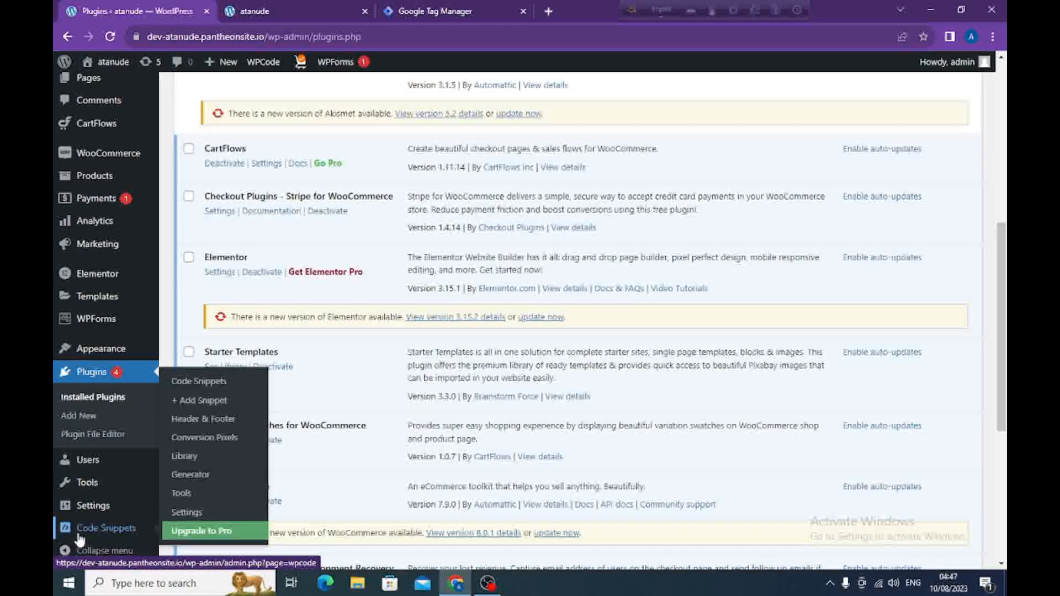
click(108, 531)
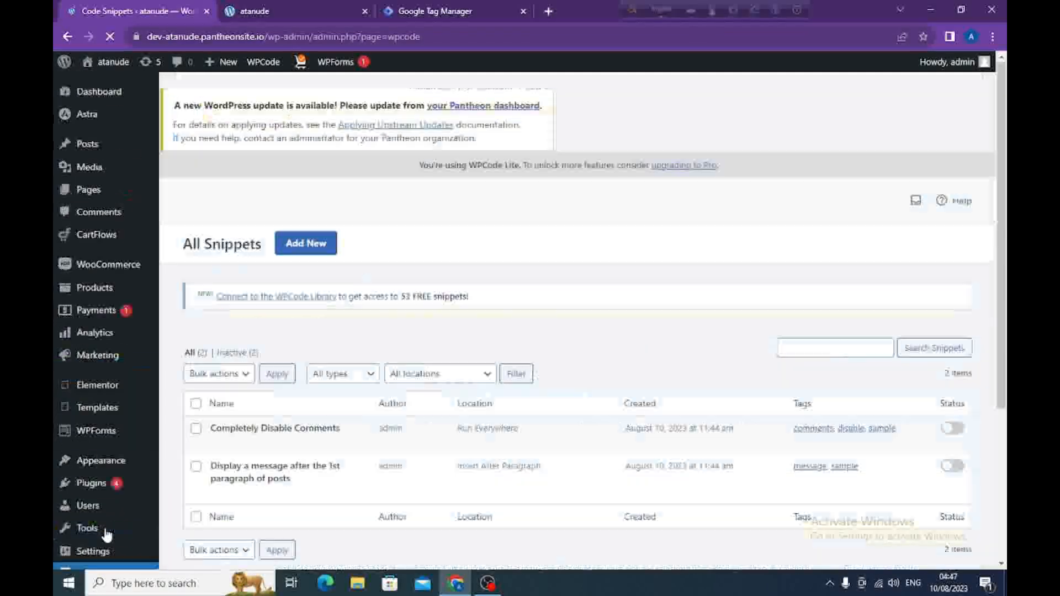
scroll(108, 483, down, 4)
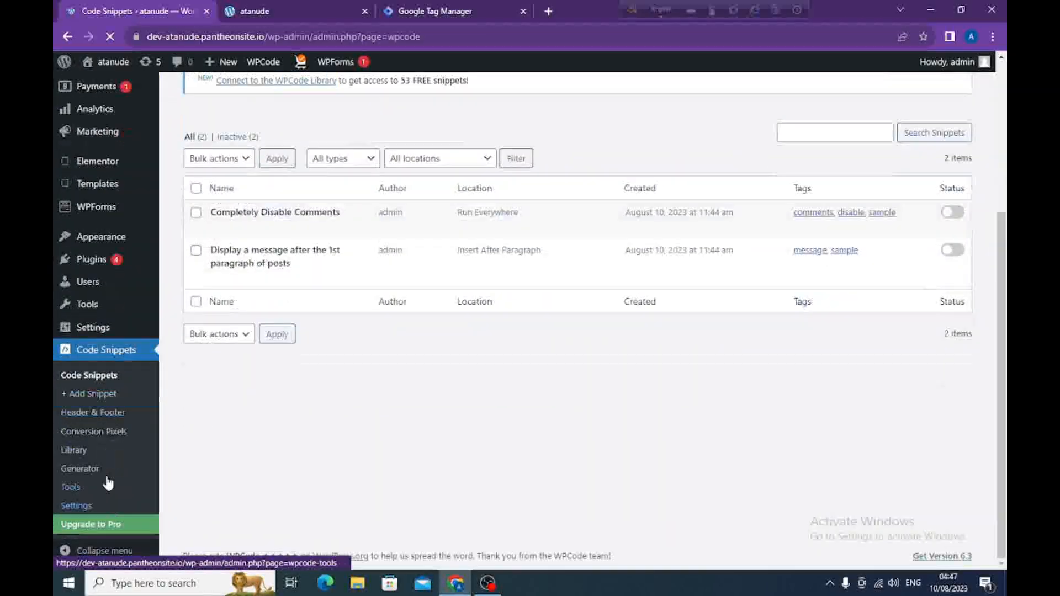
click(86, 418)
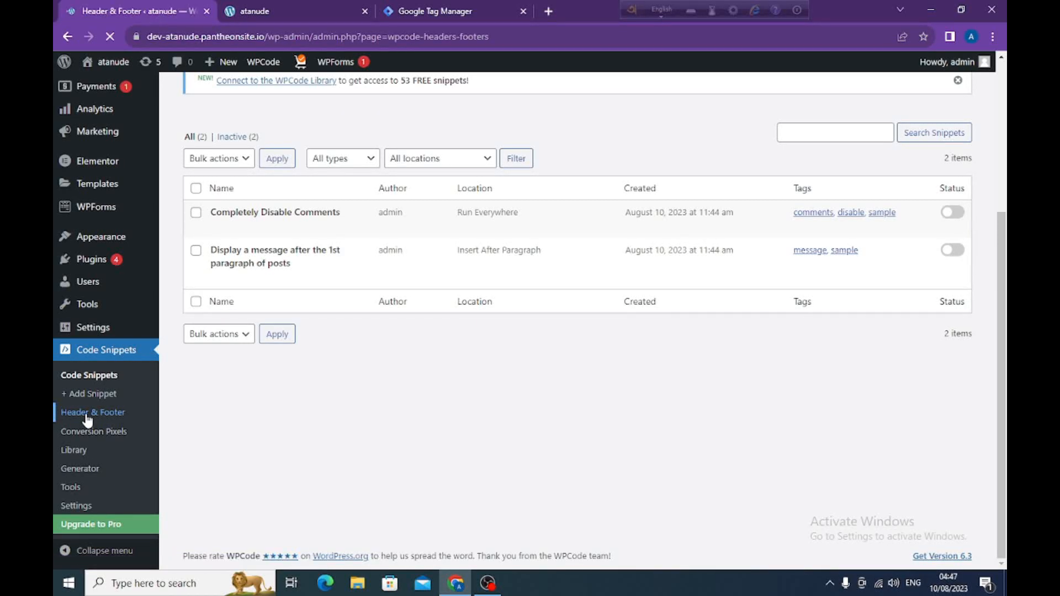
Copy the Google Tag Manager <head> snippet from Tag Manager and paste it into WPCode's global Header box
scroll(310, 388, down, 4)
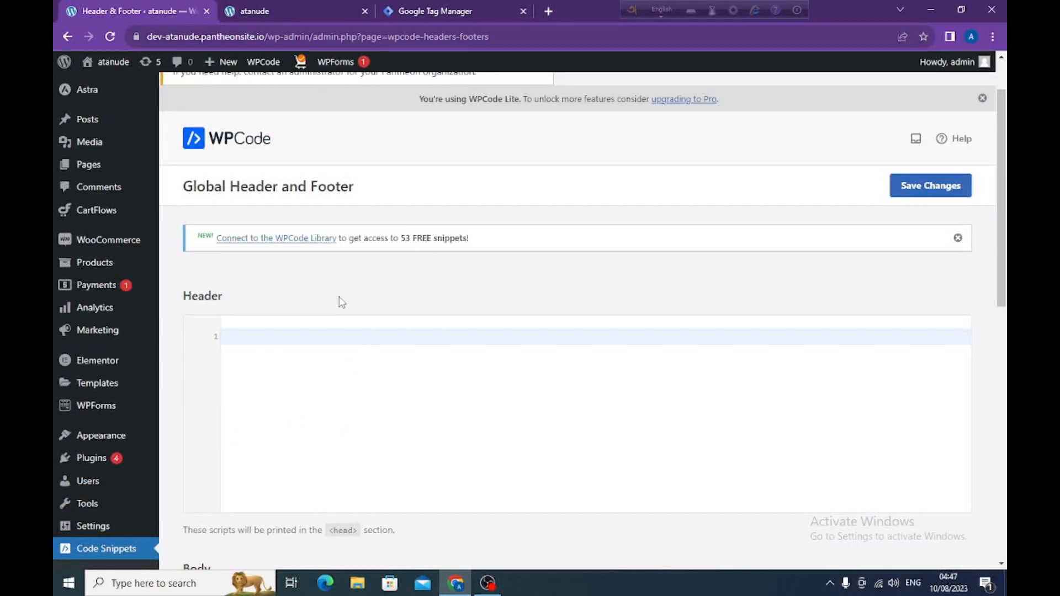
click(455, 11)
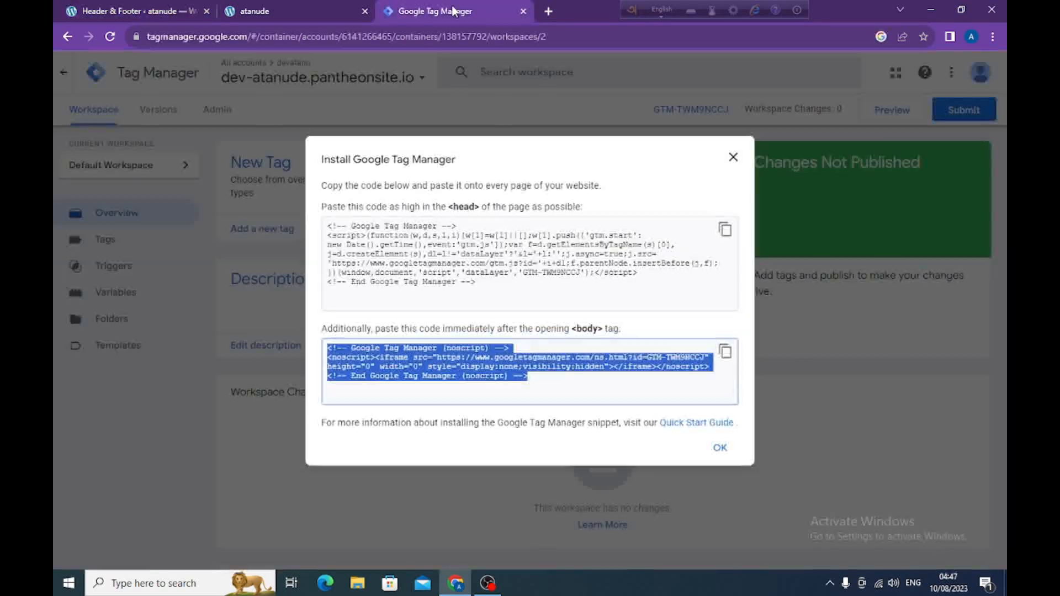
click(725, 230)
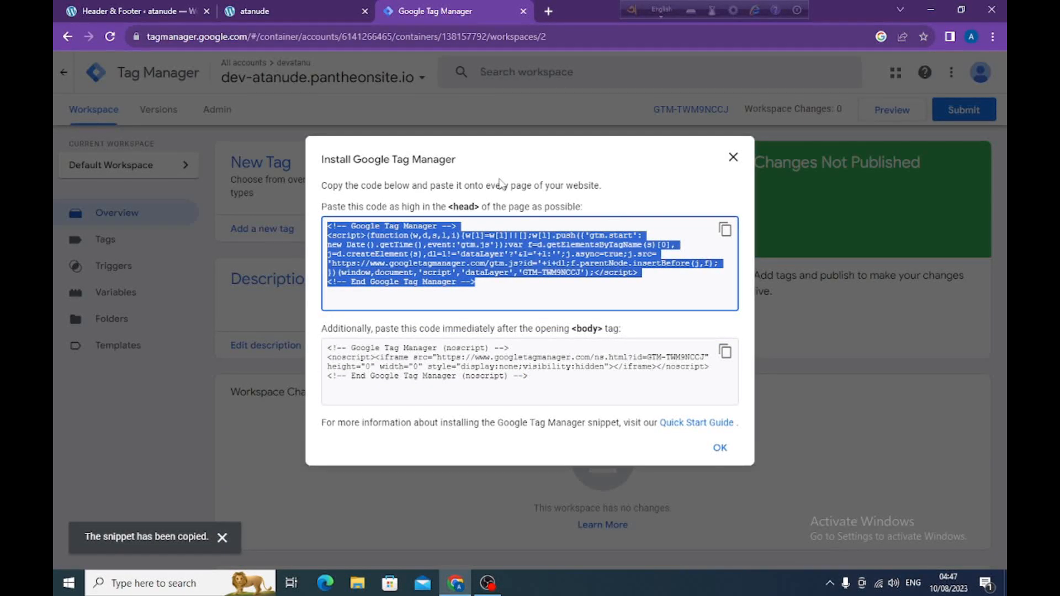
click(172, 10)
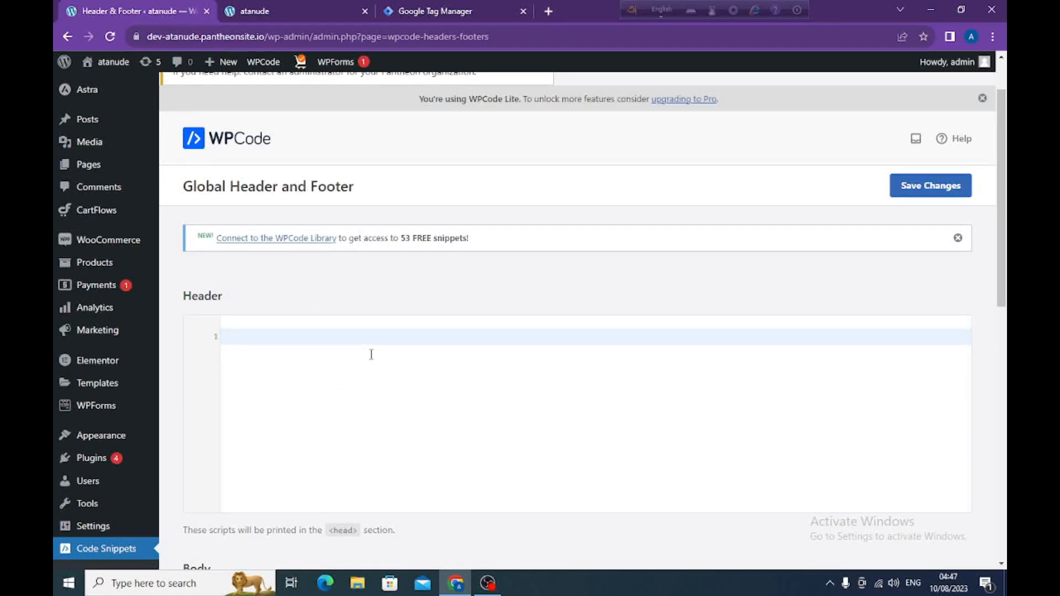
scroll(371, 354, down, 1)
right_click(351, 271)
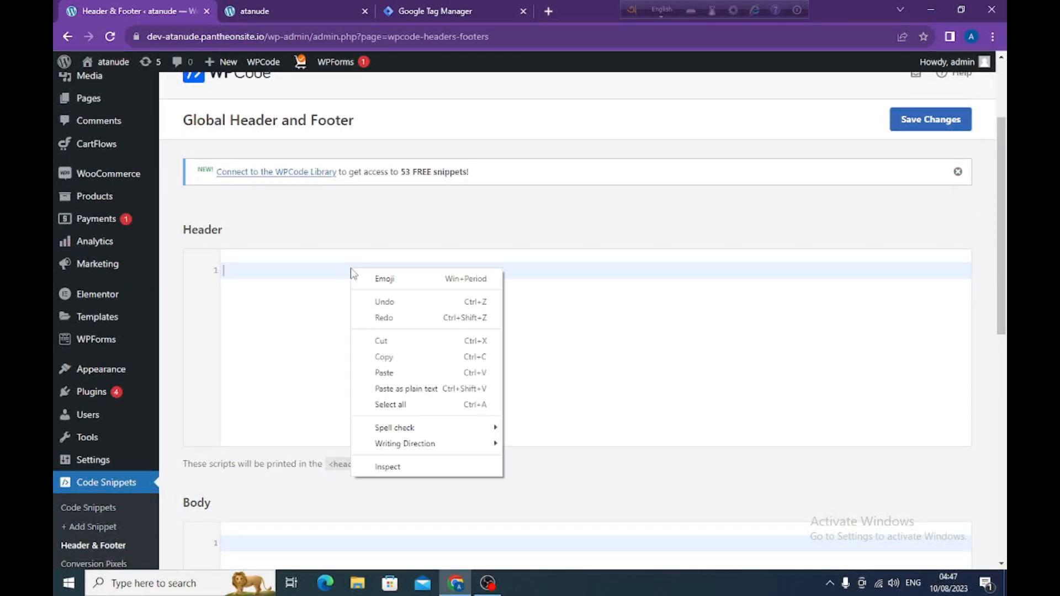
click(387, 373)
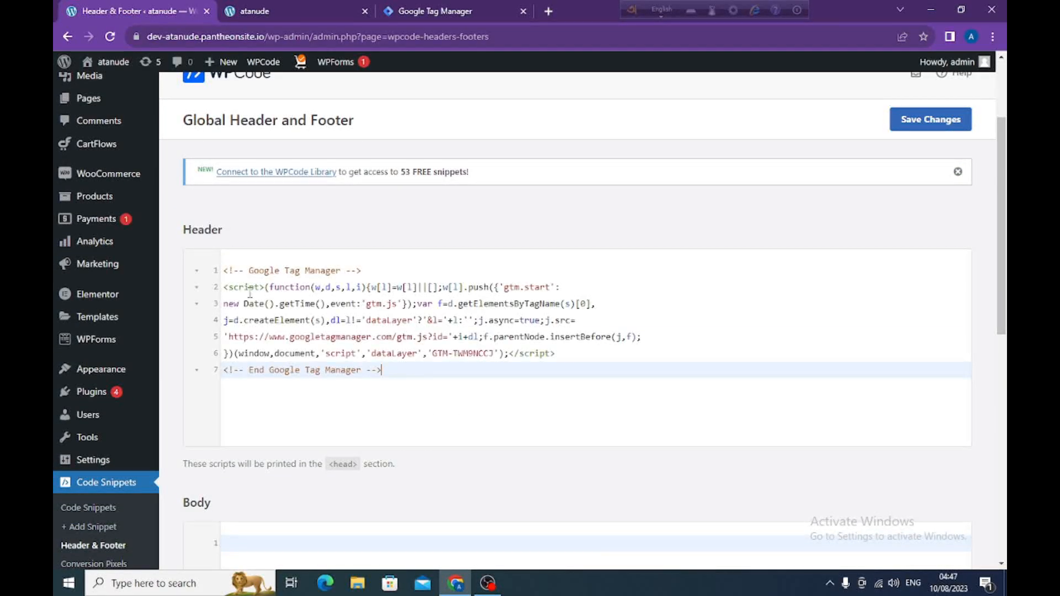
Copy the Google Tag Manager noscript snippet from Tag Manager and paste it into WPCode's global Body box
scroll(379, 343, down, 4)
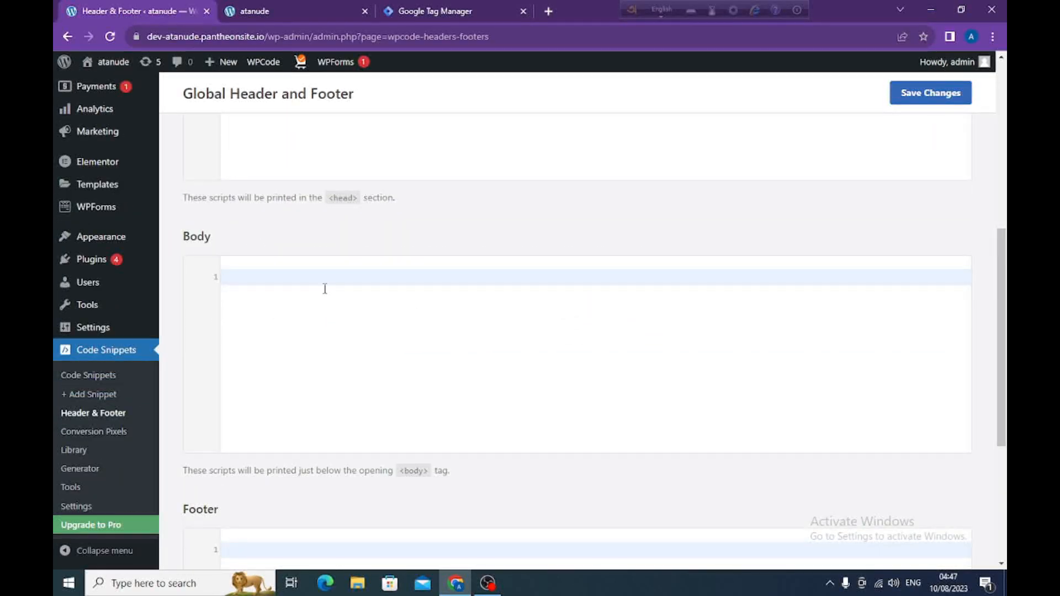
click(425, 11)
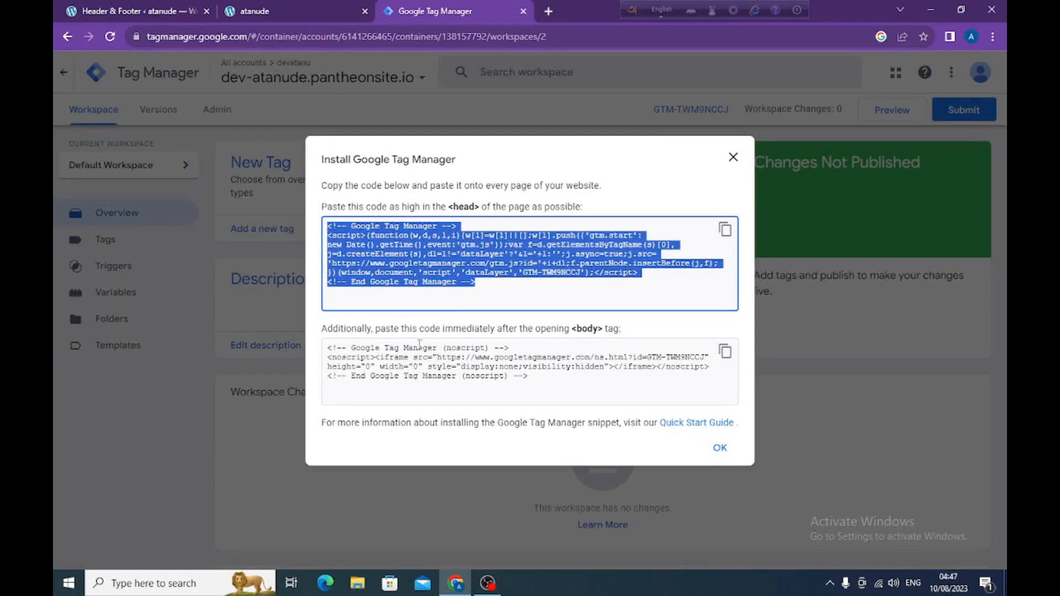
click(726, 354)
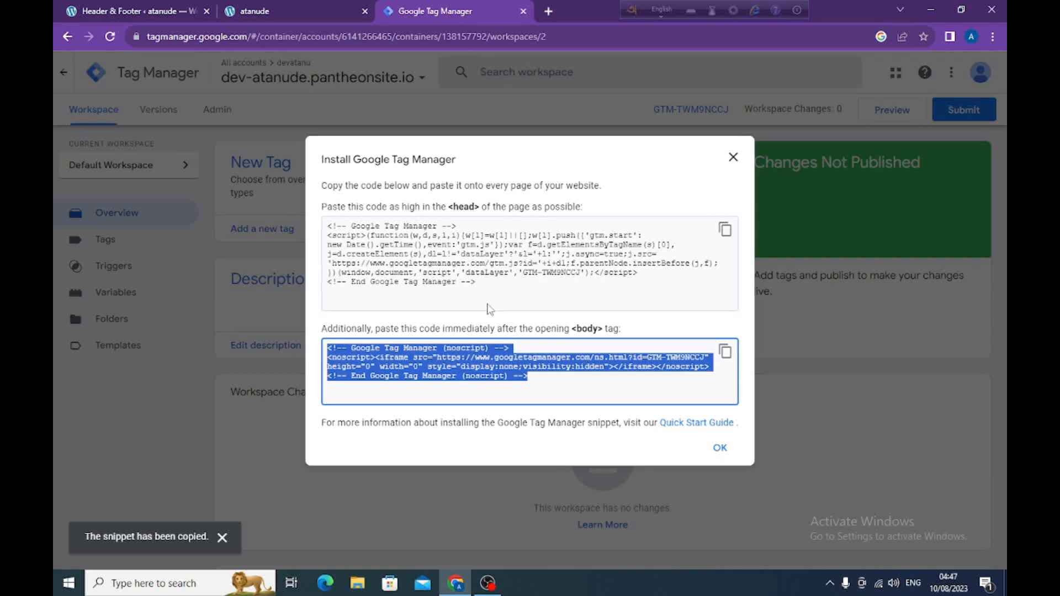
click(176, 11)
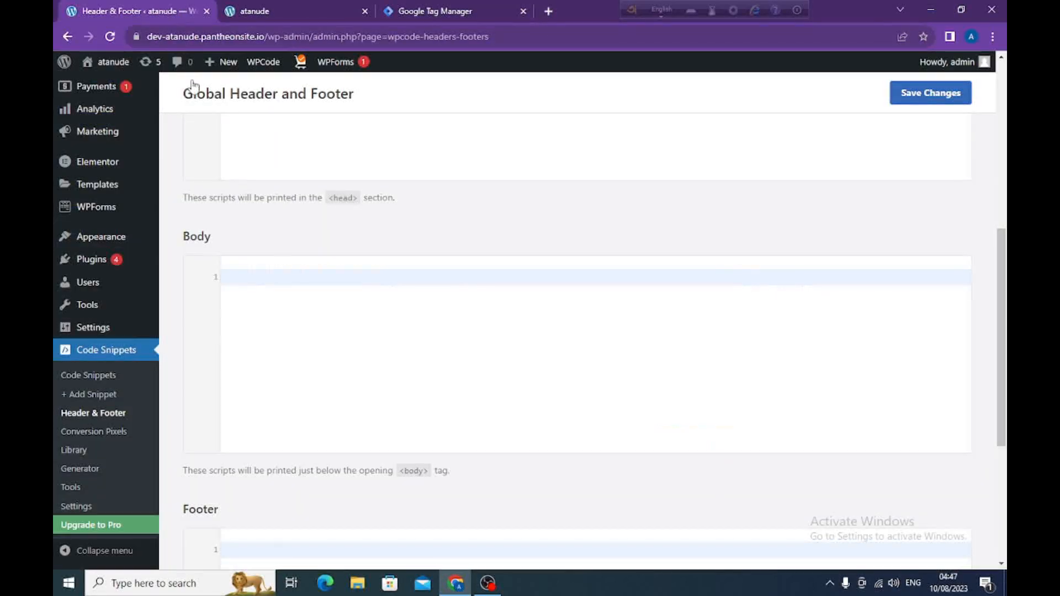
right_click(277, 279)
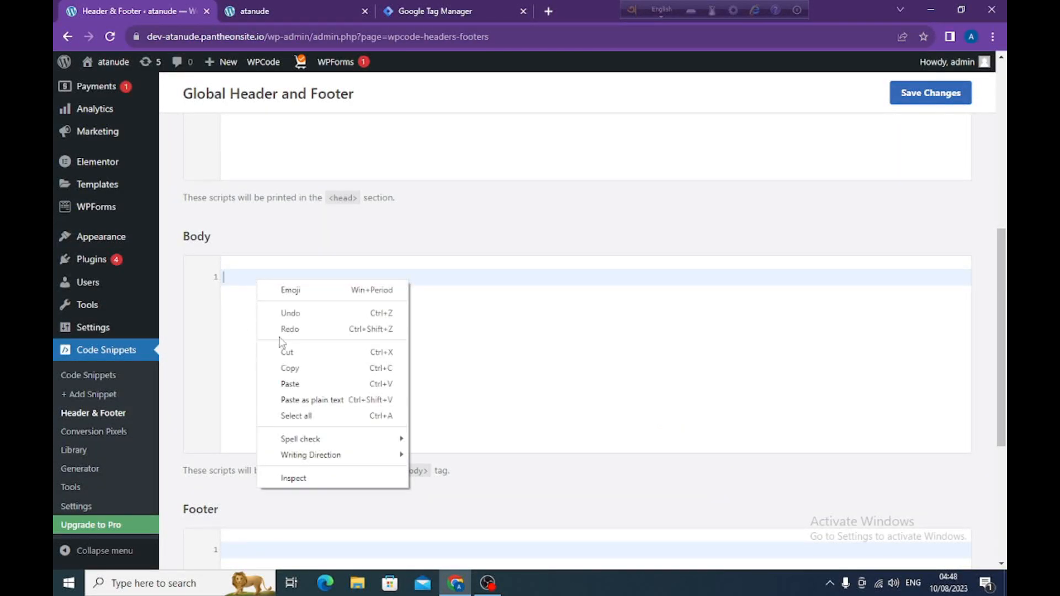
click(285, 380)
Check the pasted Header and Body code and save the Global Header and Footer settings
scroll(344, 341, down, 5)
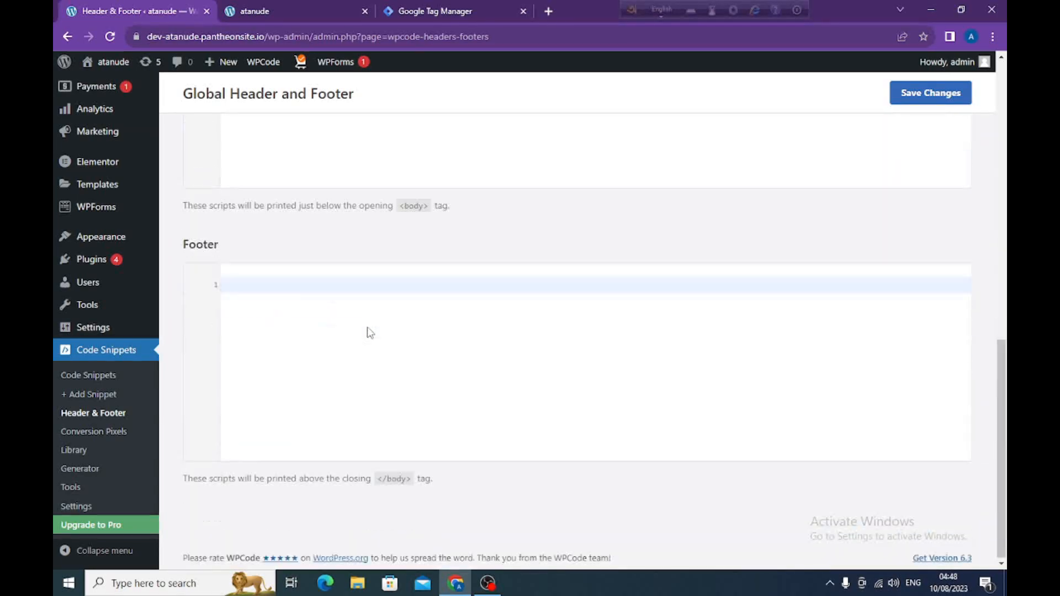
scroll(366, 331, up, 12)
scroll(372, 320, down, 5)
scroll(373, 318, up, 5)
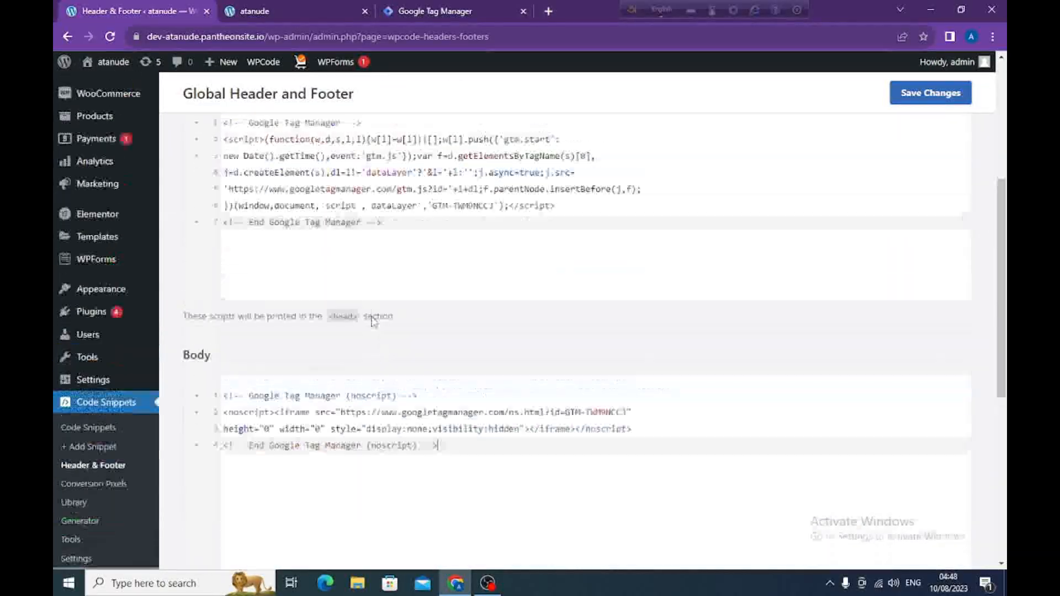
scroll(373, 323, down, 4)
scroll(375, 327, up, 4)
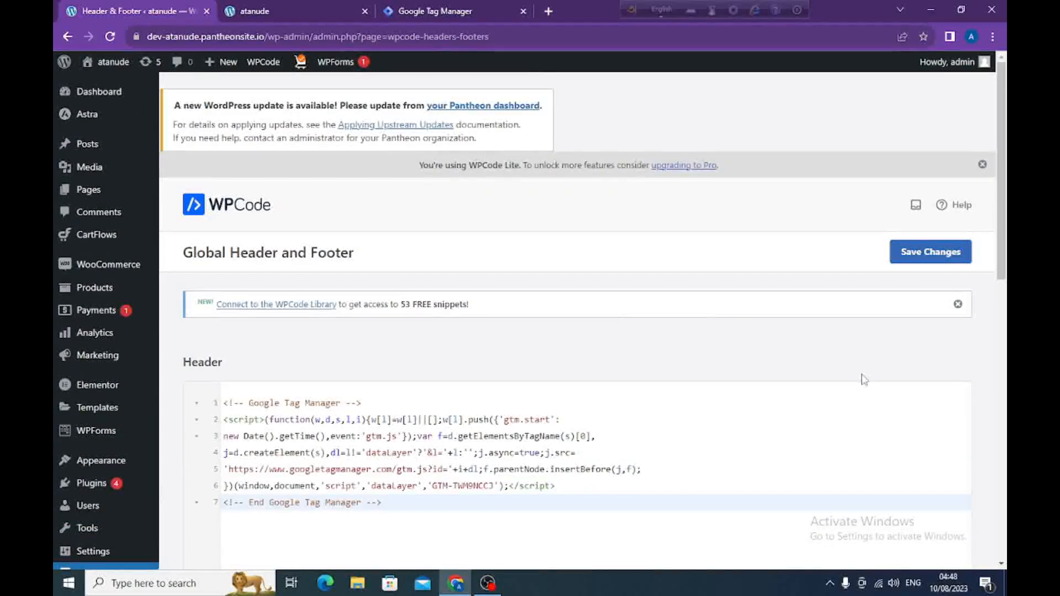
click(933, 256)
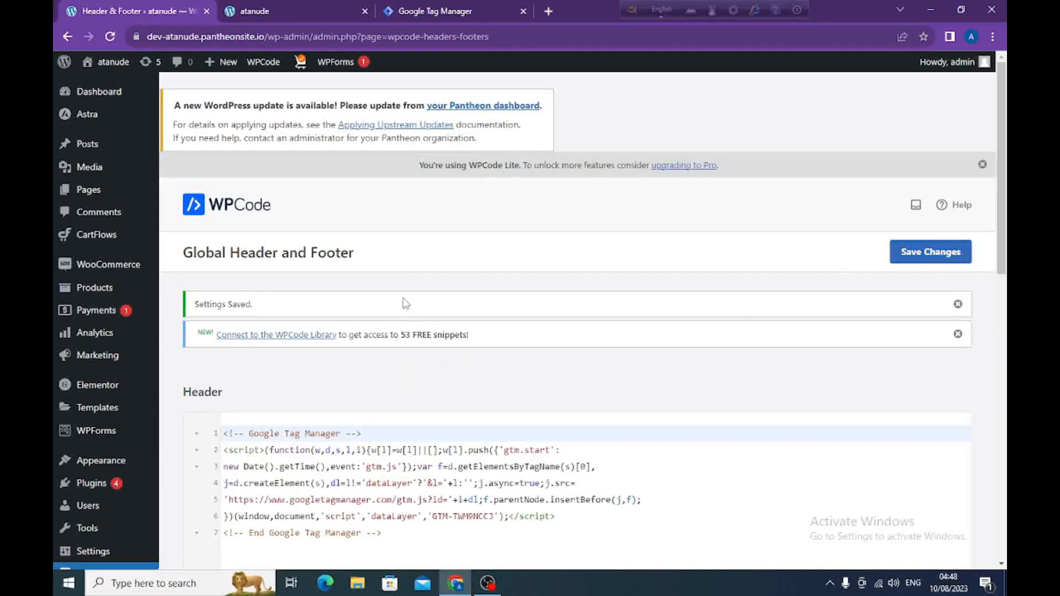
In Google Tag Manager, dismiss the installation instructions and publish the container to Live with the version name "devatanu tag setup"
click(435, 11)
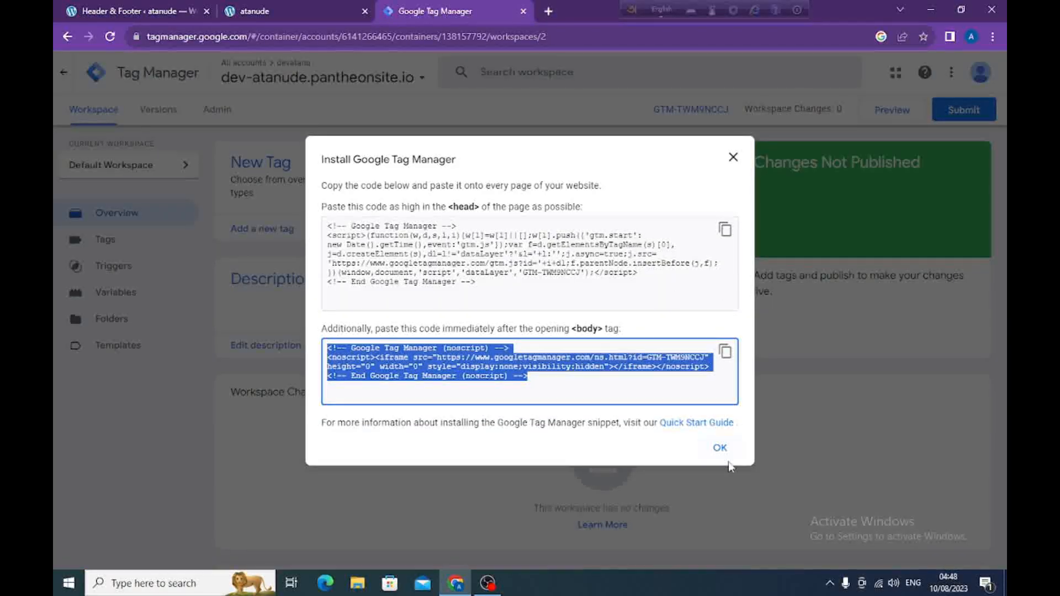
click(721, 448)
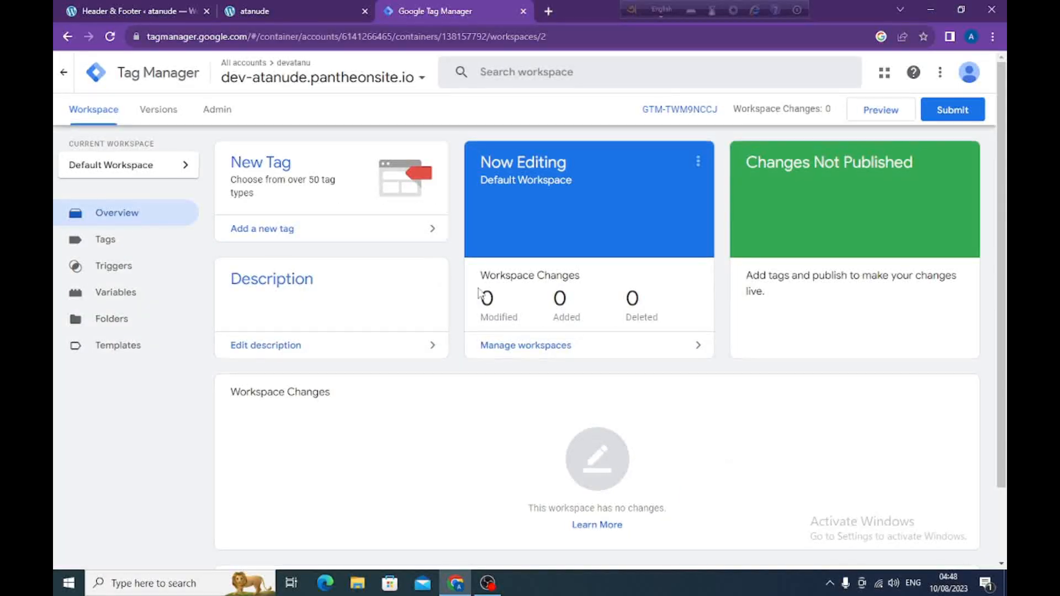
click(950, 112)
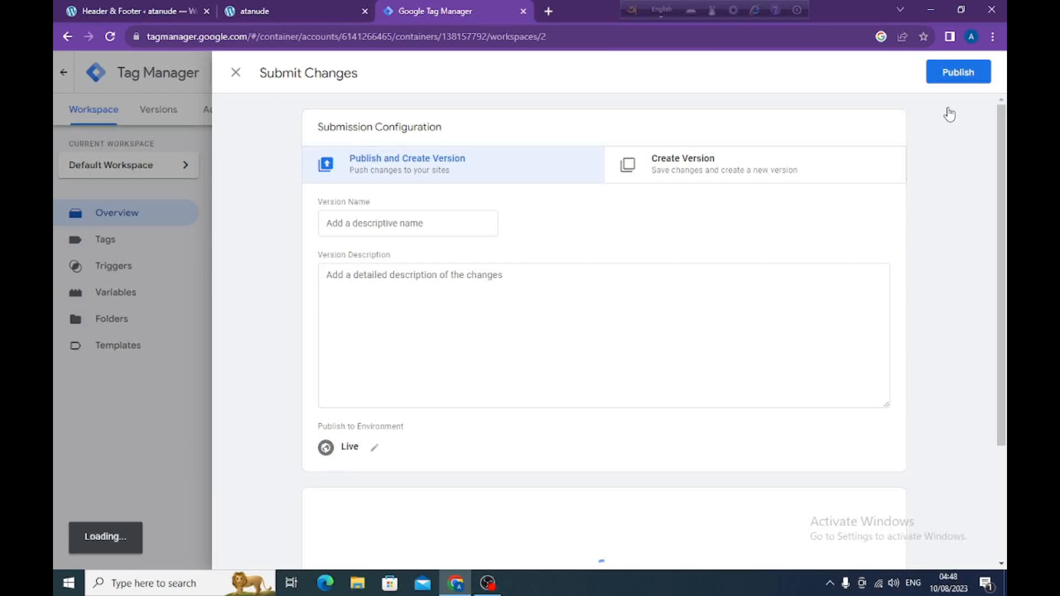
click(382, 223)
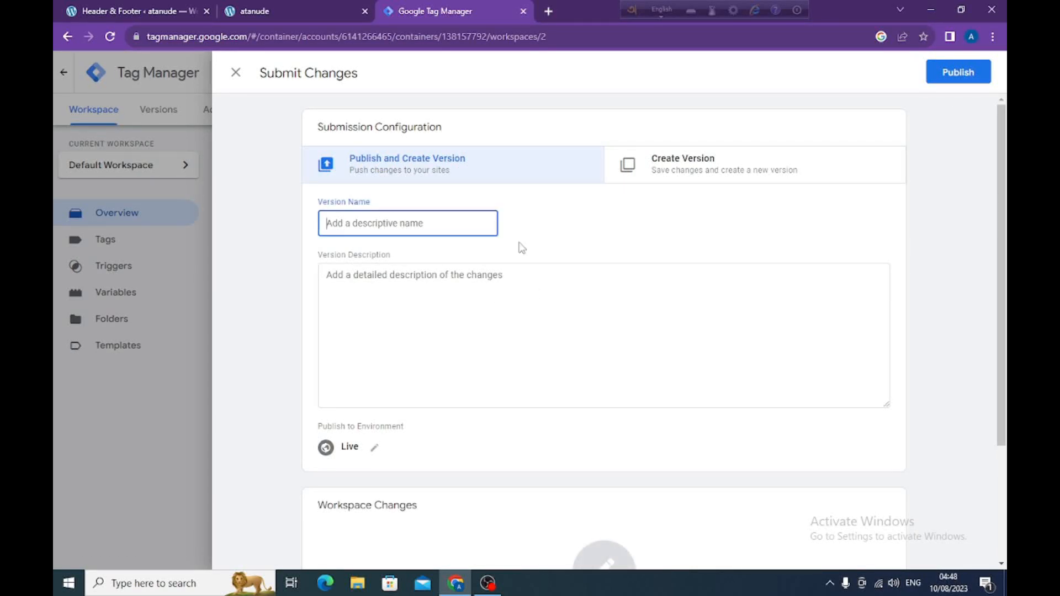
text(dd)
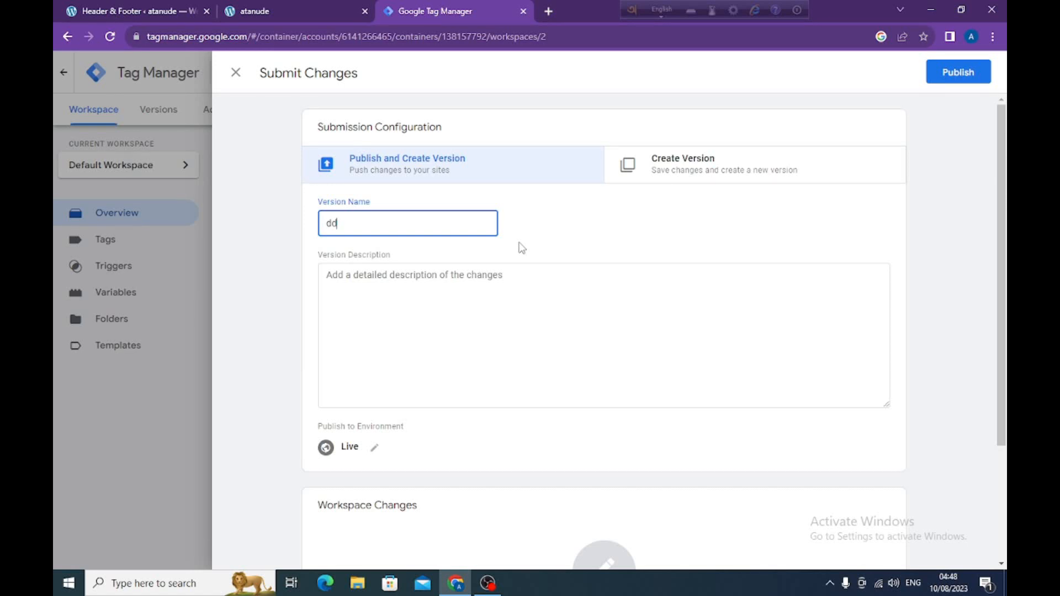
text(evatanu tag sett)
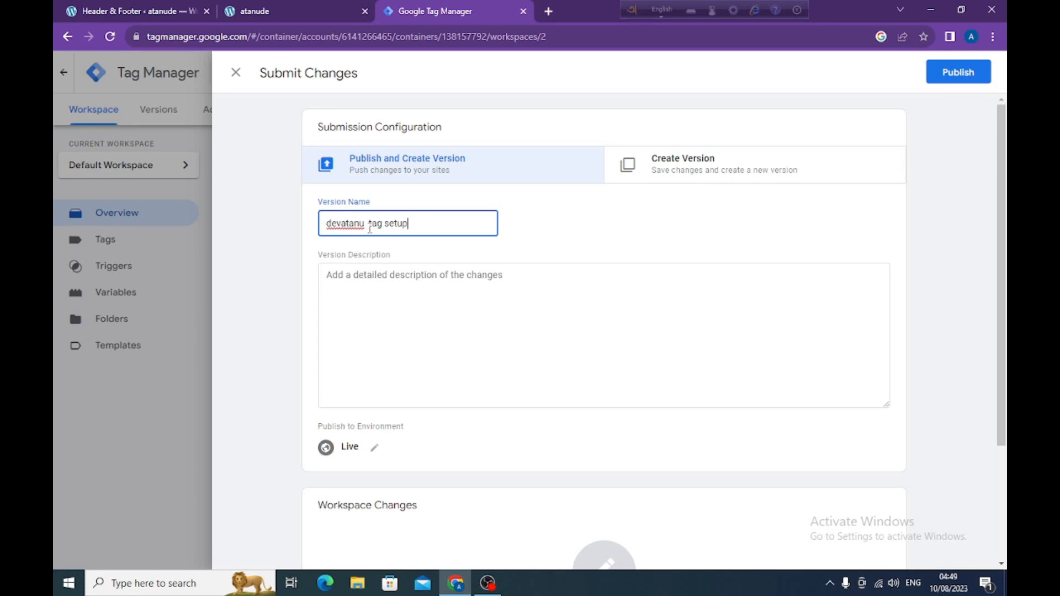
scroll(432, 233, down, 3)
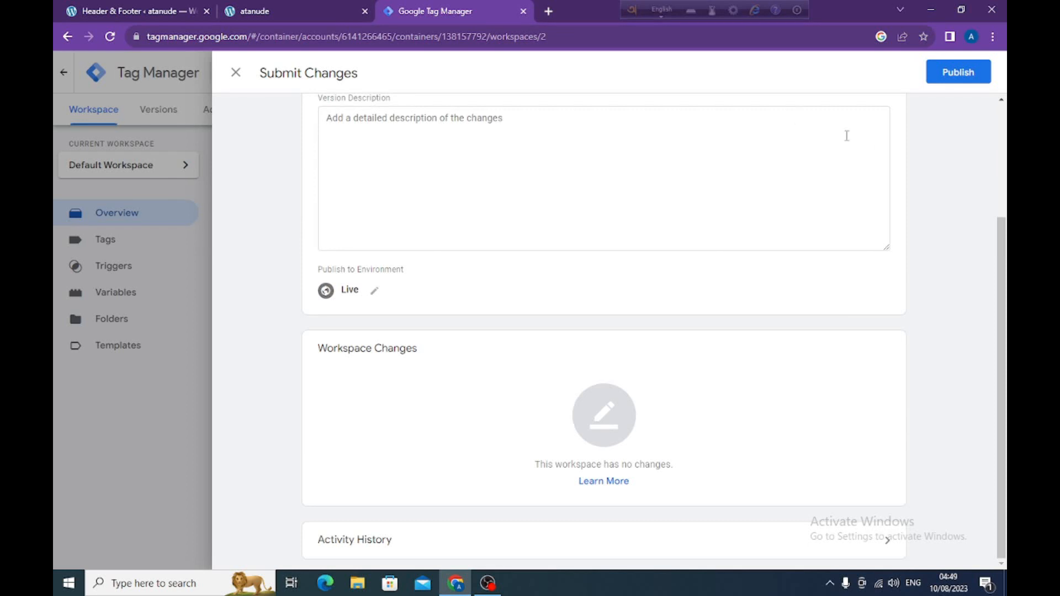
click(957, 76)
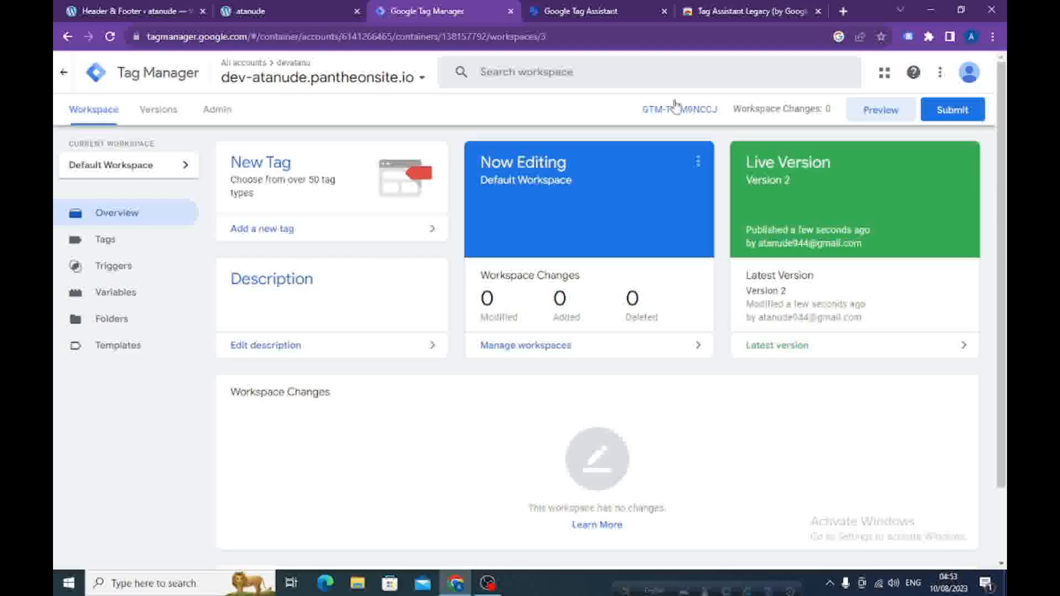
Start the container's preview mode and copy the home page address from the open atanude site
click(882, 112)
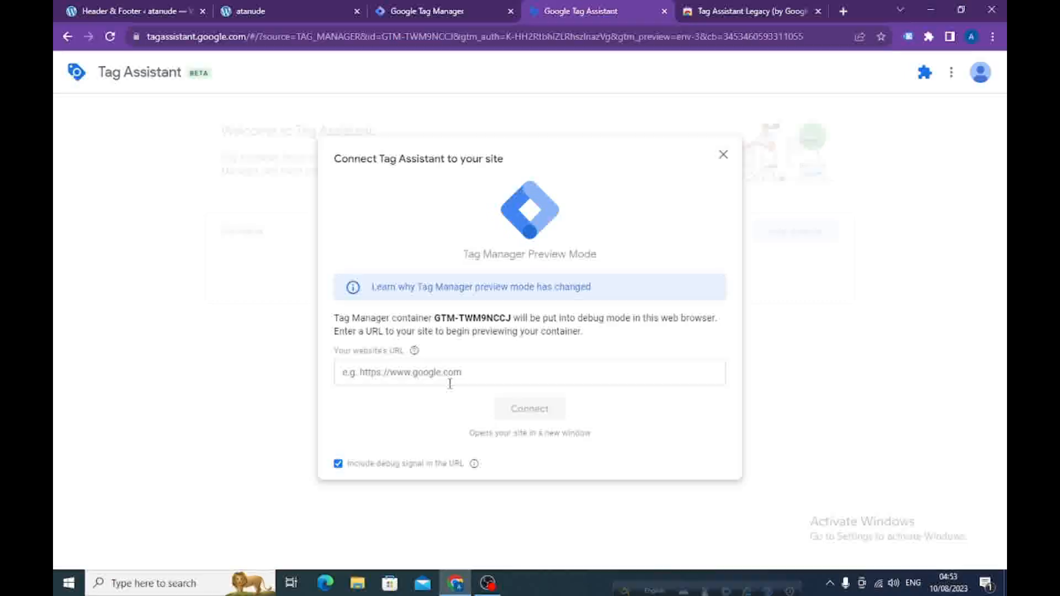
click(273, 8)
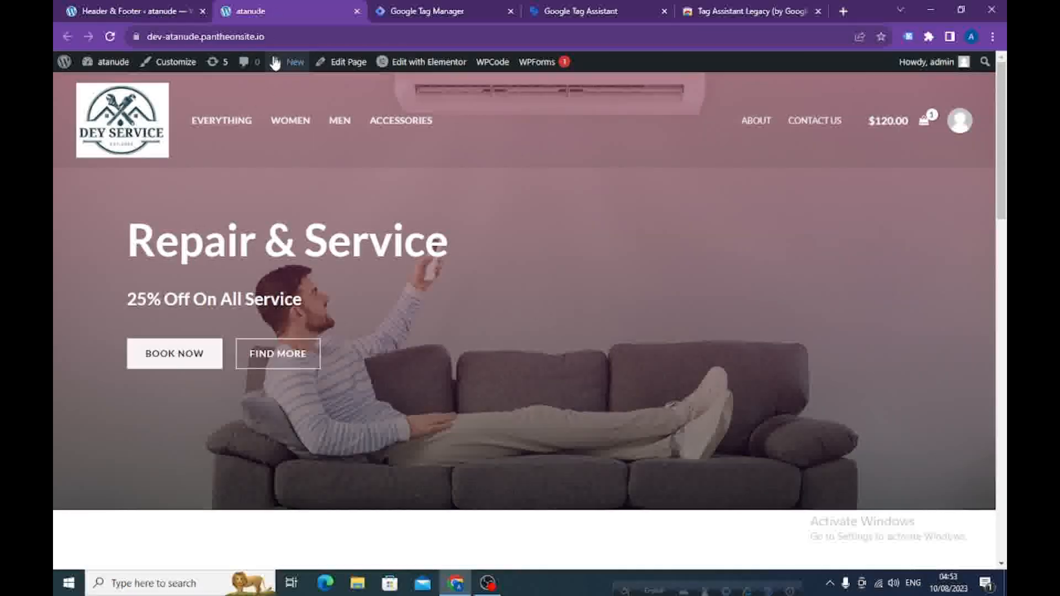
click(126, 29)
right_click(179, 36)
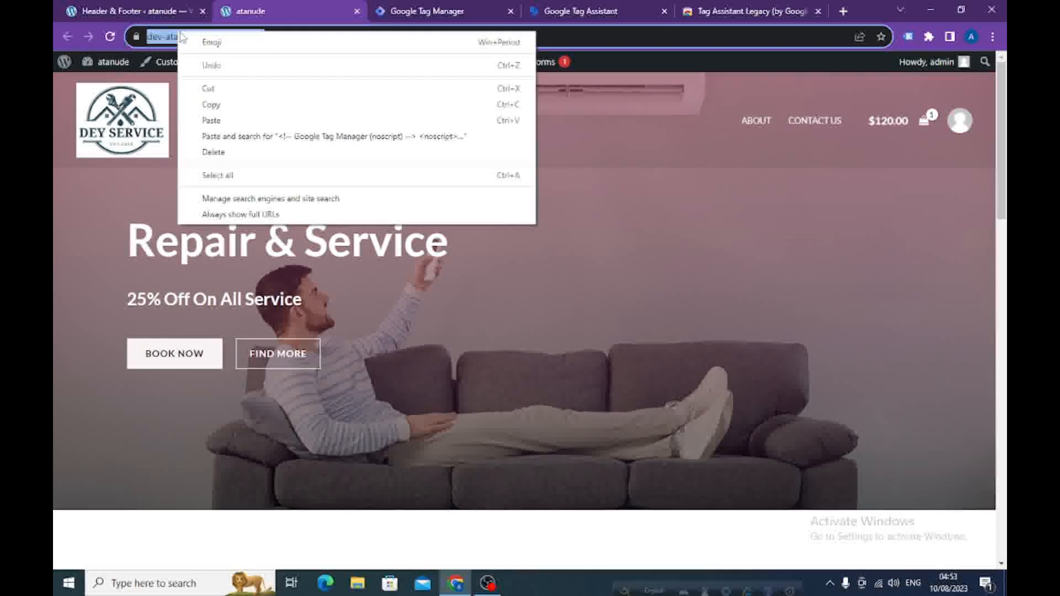
click(214, 106)
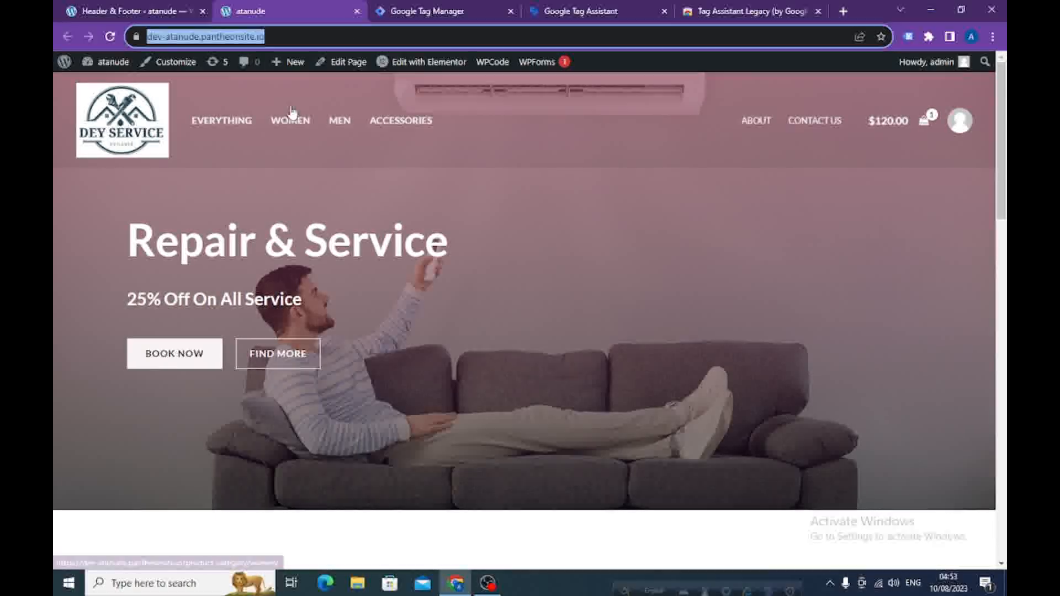
click(456, 16)
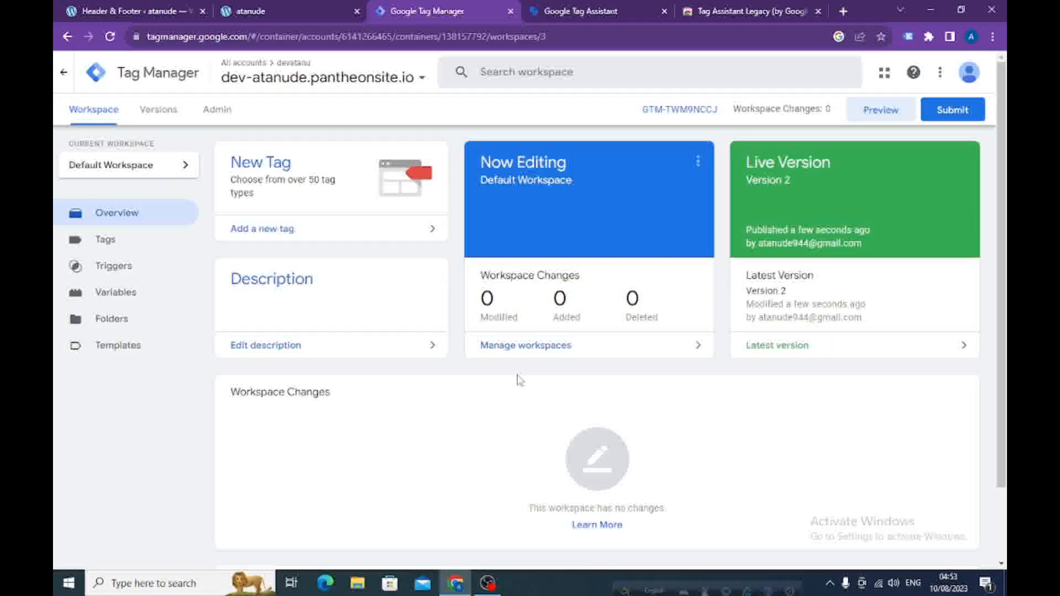
click(564, 9)
click(470, 372)
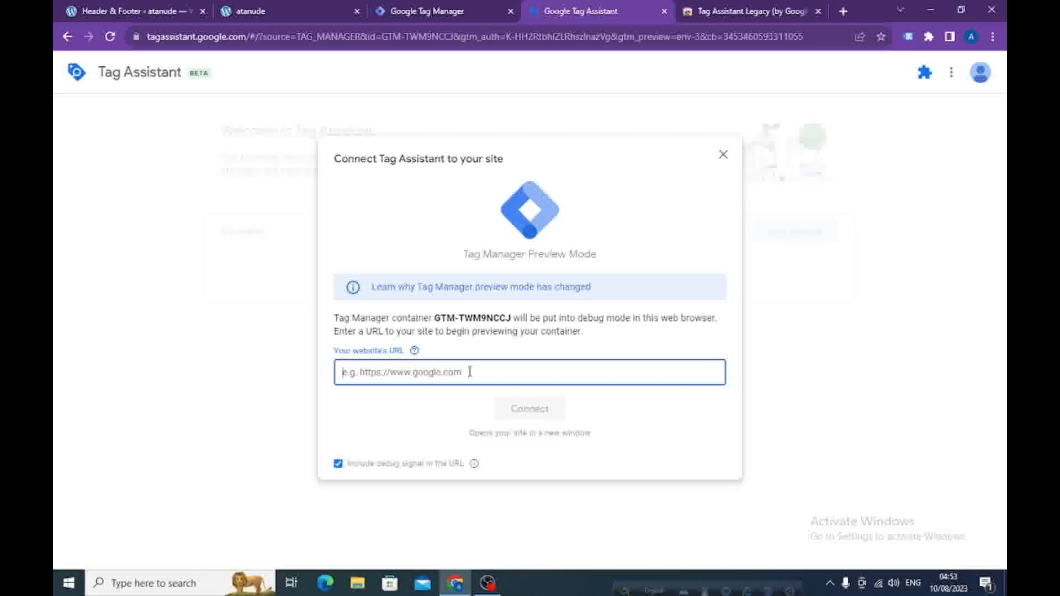
right_click(469, 372)
click(505, 267)
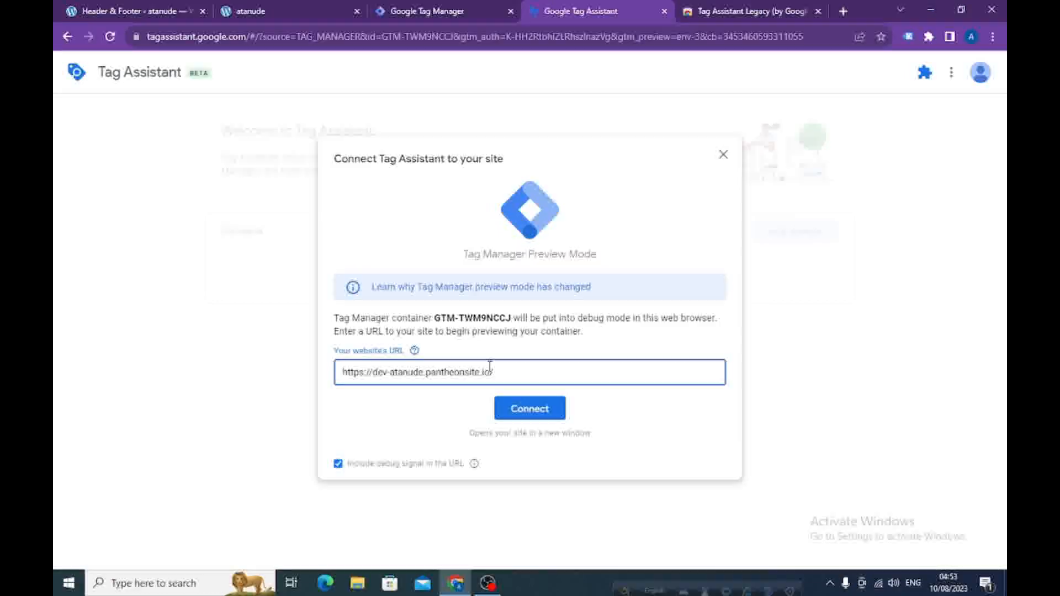
click(418, 350)
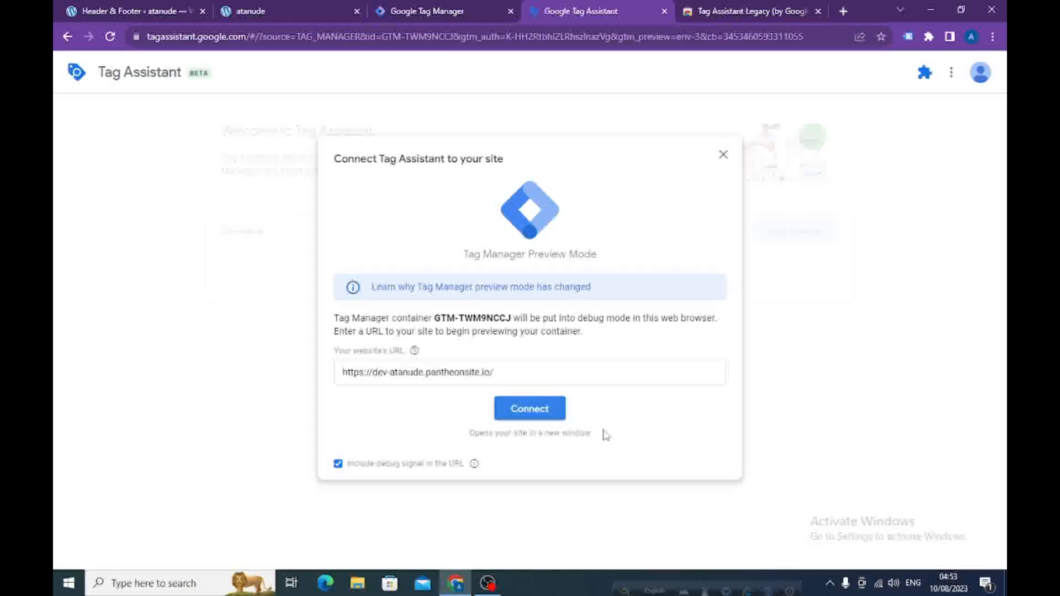
click(529, 416)
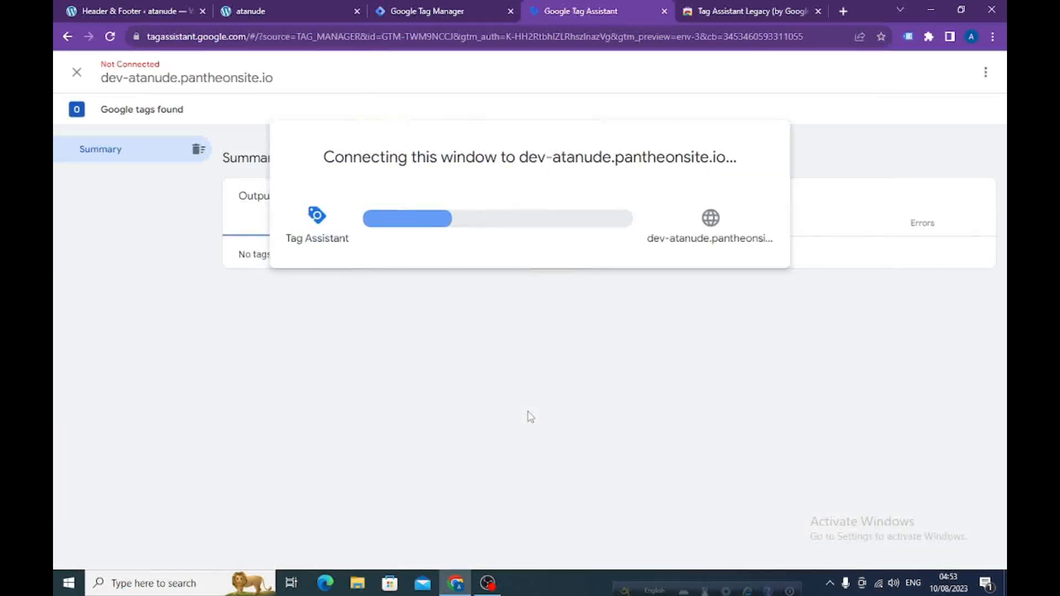